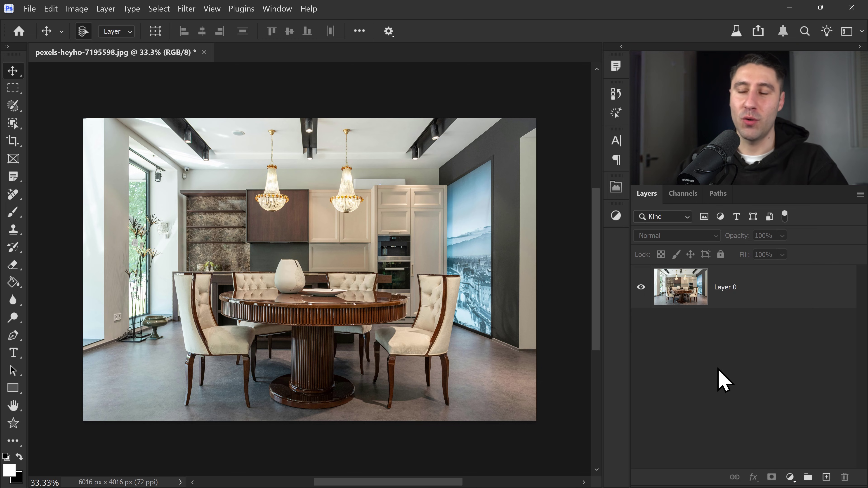
- Place the suited man's portrait as a layer at the upper left of the dining room
{"action": "left_click", "coordinate": [478, 293]}
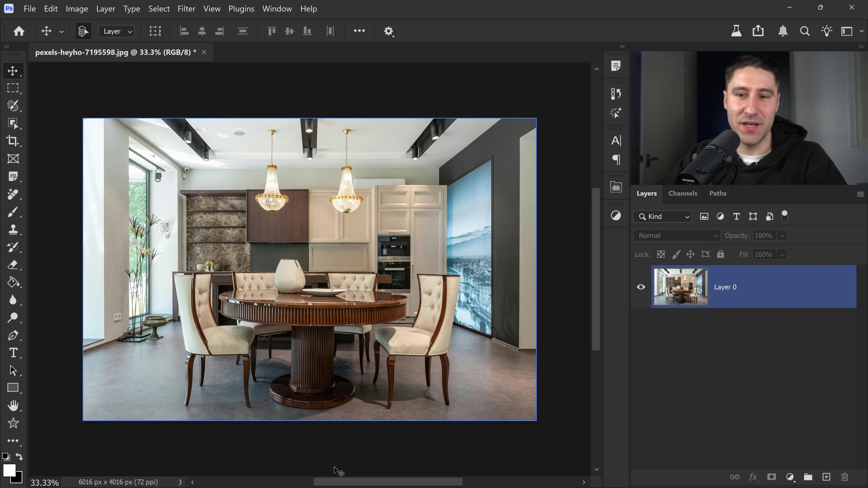
{"action": "left_click", "coordinate": [332, 480]}
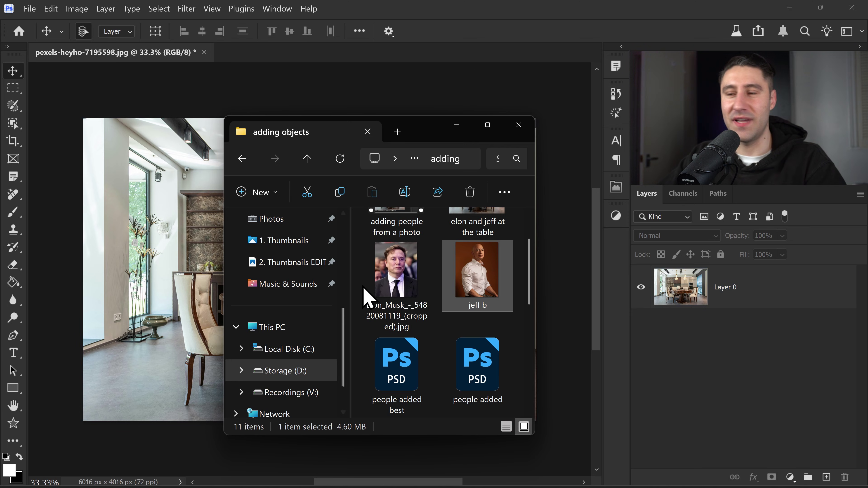
{"action": "left_click", "coordinate": [408, 283]}
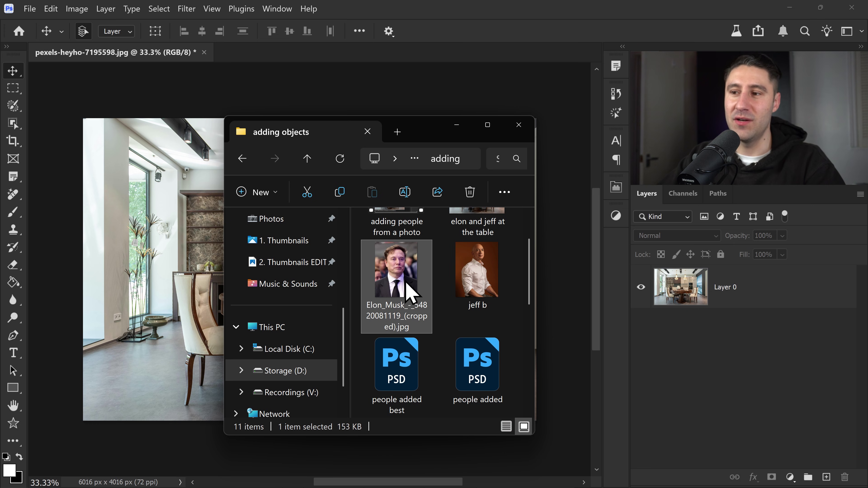
{"action": "left_click_drag", "start_coordinate": [407, 283], "coordinate": [304, 270]}
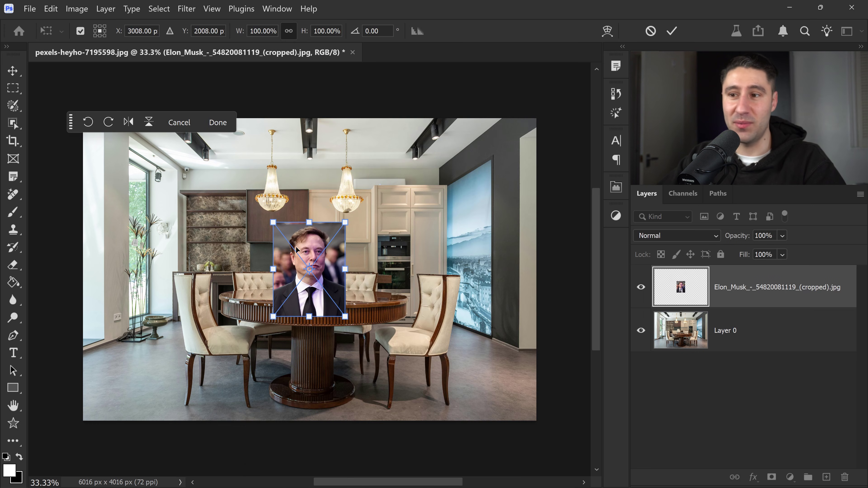
{"action": "left_click_drag", "start_coordinate": [280, 222], "coordinate": [196, 138]}
{"action": "key", "text": "Return"}
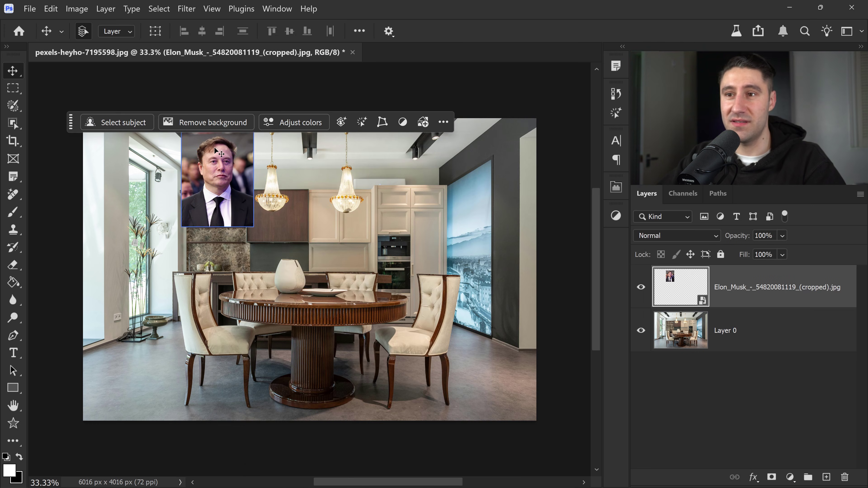
{"action": "left_click", "coordinate": [291, 277]}
- Place the second portrait at the upper right, scaled up to about 141.74%
{"action": "left_click", "coordinate": [314, 483]}
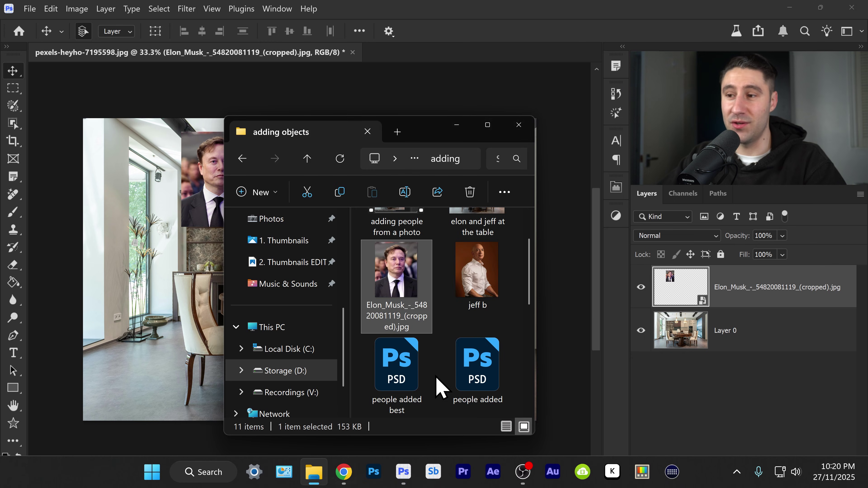
{"action": "left_click_drag", "start_coordinate": [478, 270], "coordinate": [426, 256]}
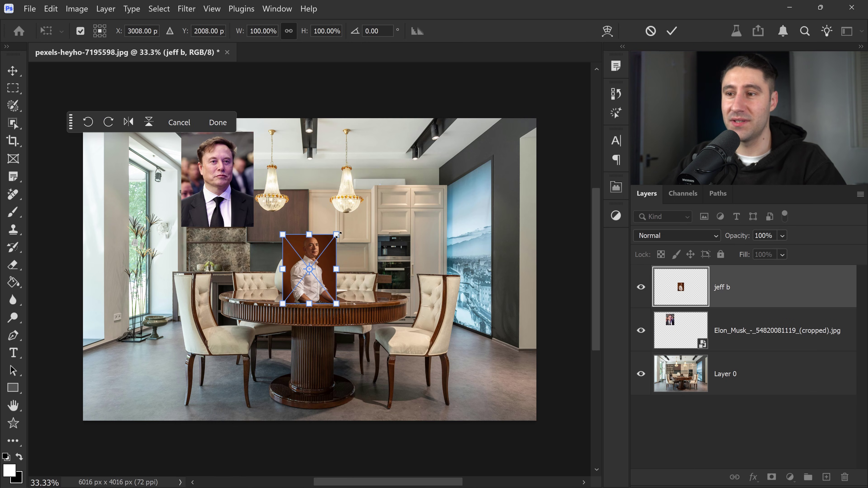
{"action": "left_click_drag", "start_coordinate": [338, 235], "coordinate": [361, 206]}
{"action": "left_click_drag", "start_coordinate": [345, 261], "coordinate": [432, 187]}
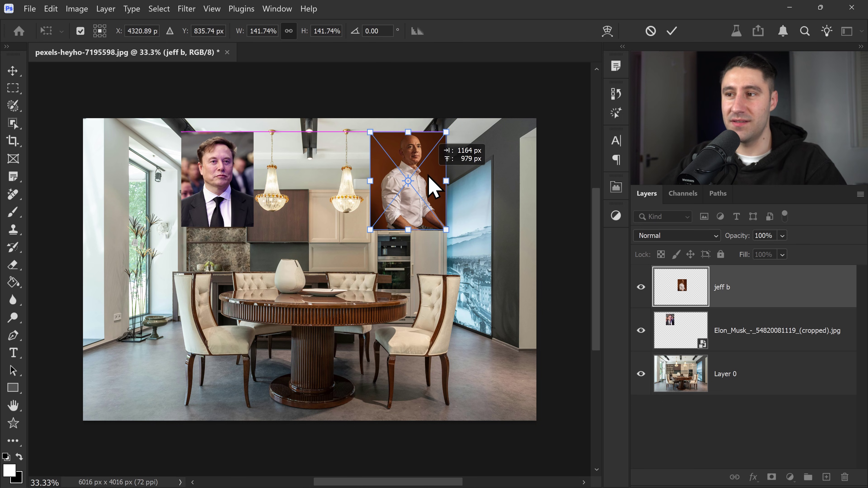
{"action": "key", "text": "Return"}
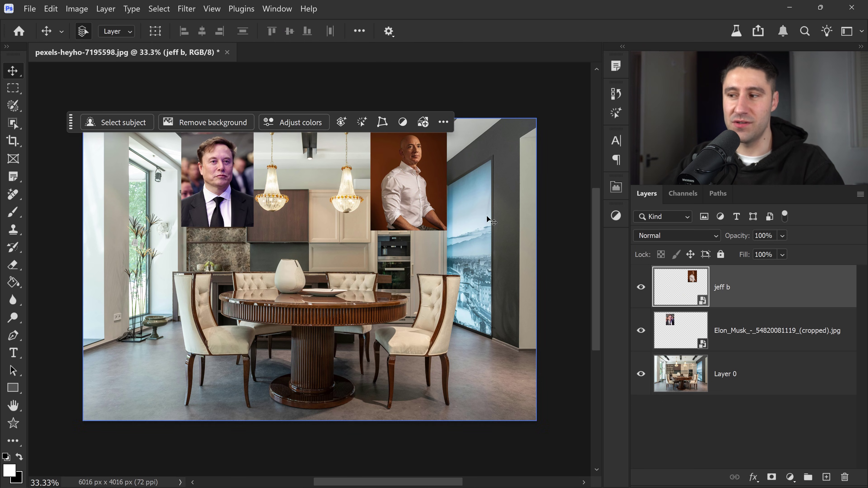
- On new Layer 1, brush white downward arrows onto the left and right front chairs
{"action": "left_click", "coordinate": [826, 477]}
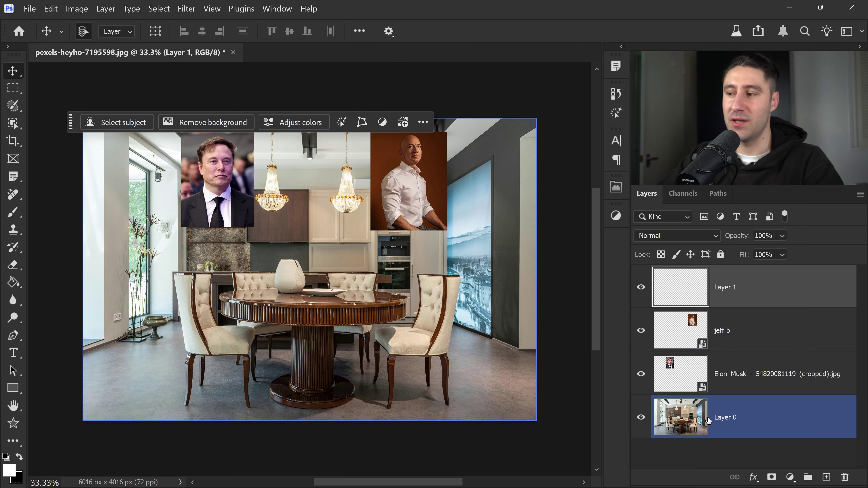
{"action": "left_click", "coordinate": [718, 419]}
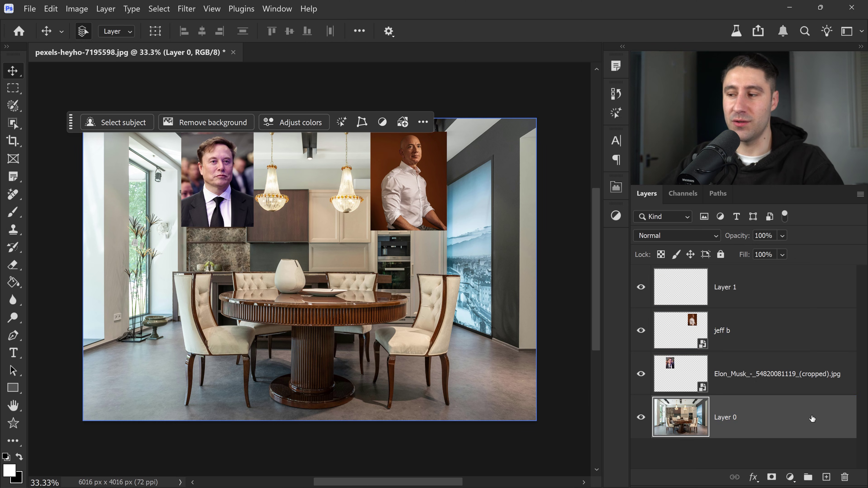
{"action": "left_click", "coordinate": [749, 288]}
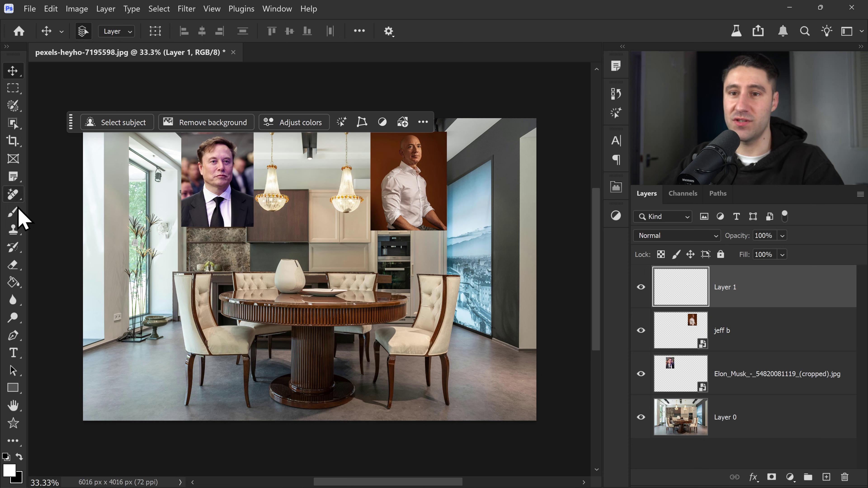
{"action": "left_click", "coordinate": [14, 213]}
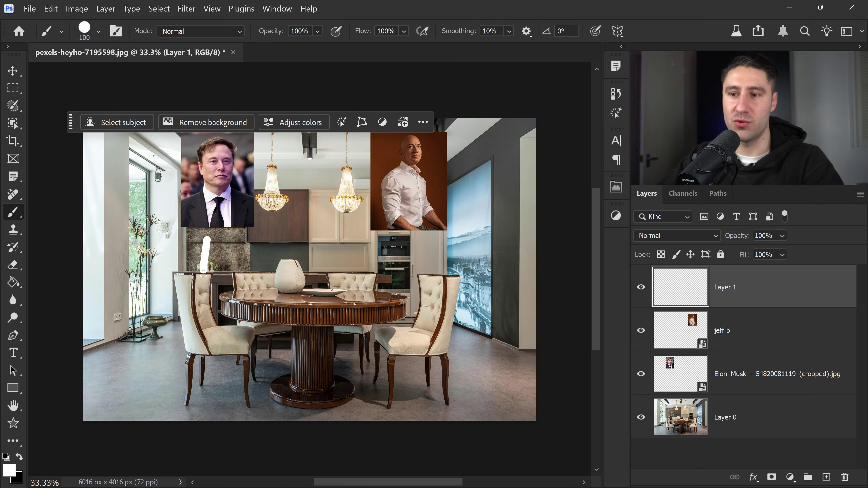
{"action": "left_click_drag", "start_coordinate": [204, 297], "coordinate": [200, 292]}
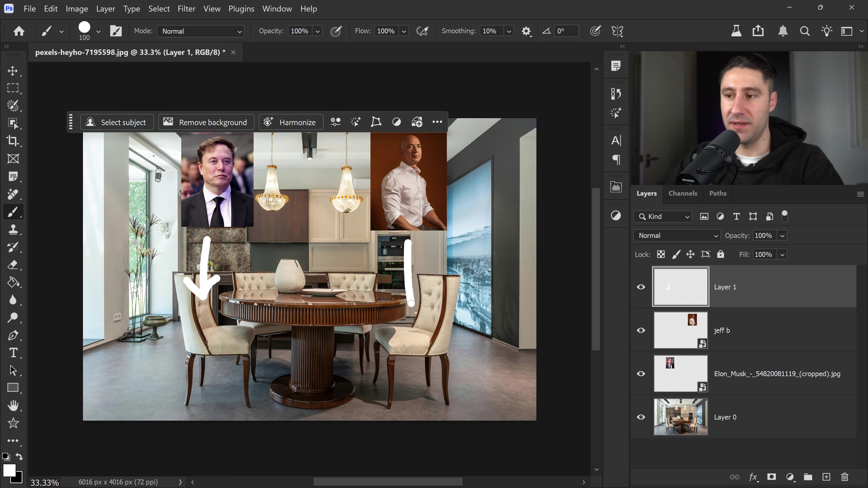
{"action": "left_click_drag", "start_coordinate": [390, 282], "coordinate": [410, 303]}
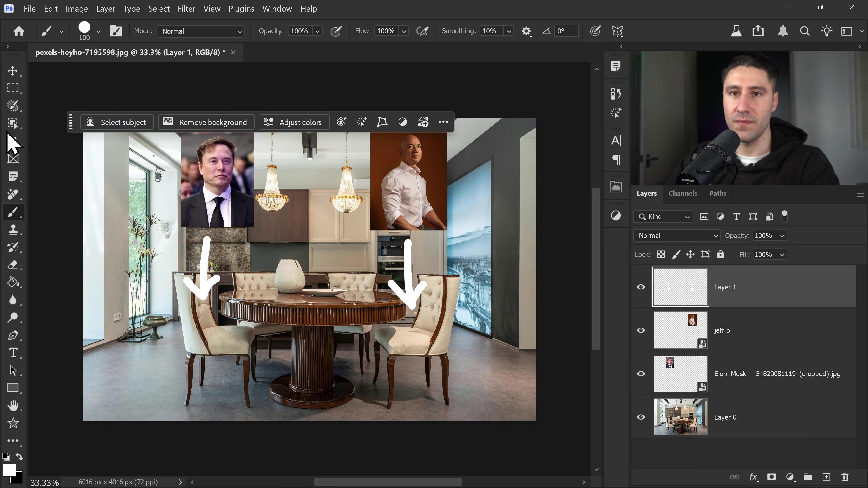
{"action": "left_click", "coordinate": [12, 70]}
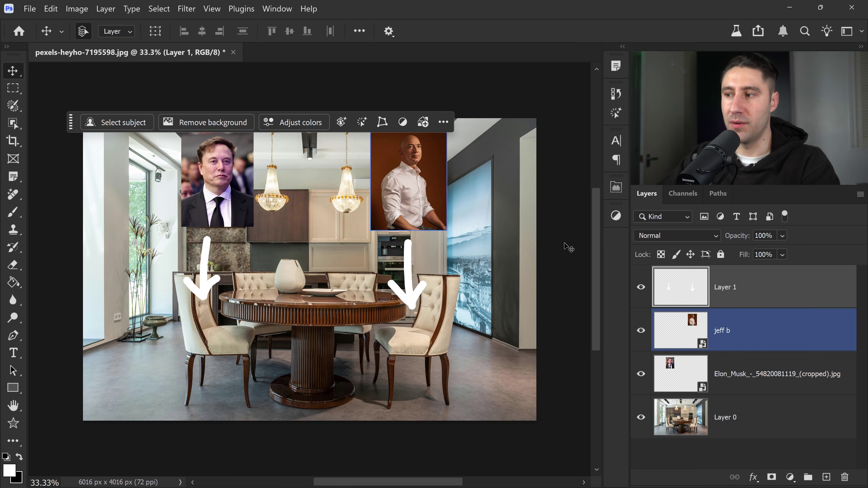
- Add another empty layer and select the whole image area
{"action": "left_click", "coordinate": [824, 475]}
{"action": "left_click", "coordinate": [758, 376]}
{"action": "left_click", "coordinate": [730, 417]}
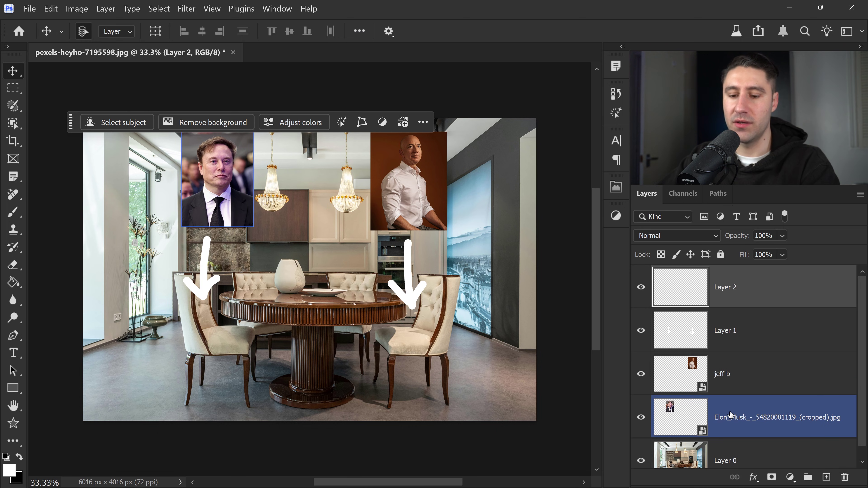
{"action": "left_click", "coordinate": [707, 420], "text": "ctrl"}
{"action": "key", "text": "ctrl+a"}
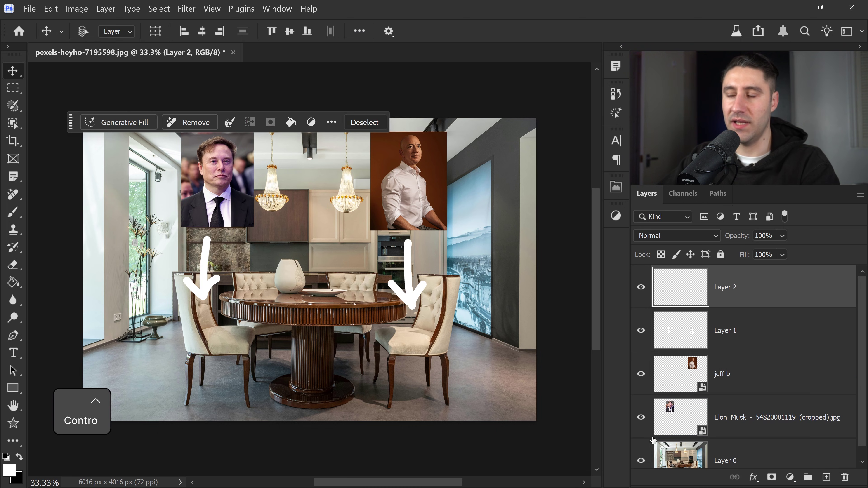
- Generate 'add the two people in the photos on the chair' using the Gemini 3 model
{"action": "left_click", "coordinate": [380, 195], "text": "ctrl"}
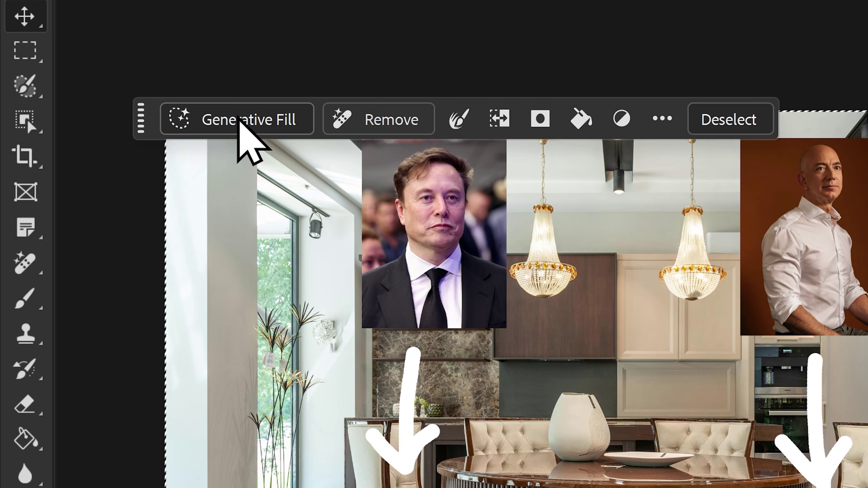
{"action": "left_click", "coordinate": [120, 123]}
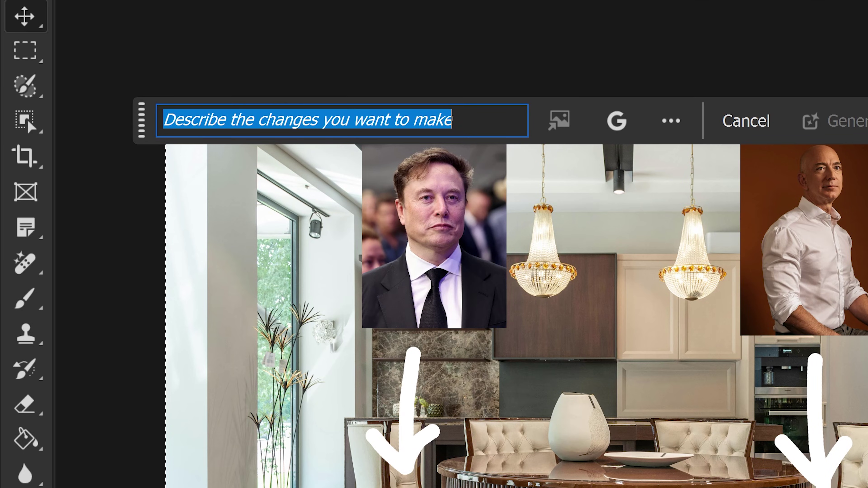
{"action": "type", "text": "add the two peo"}
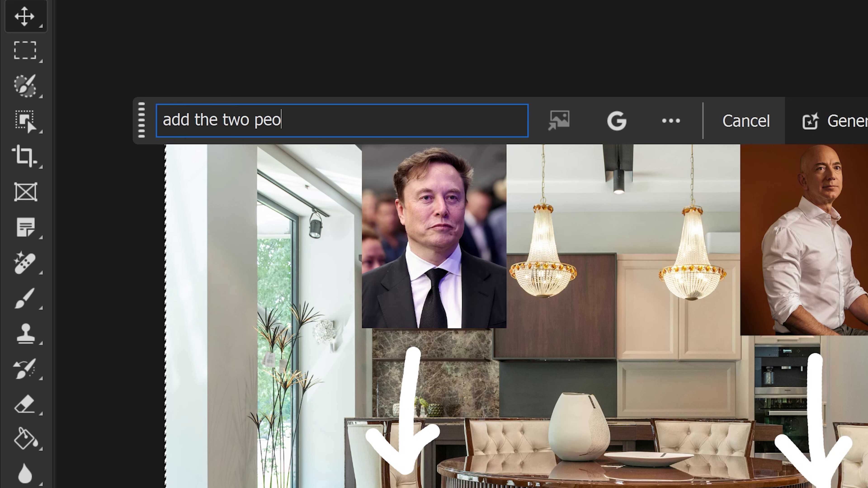
{"action": "type", "text": "ple in the photos"}
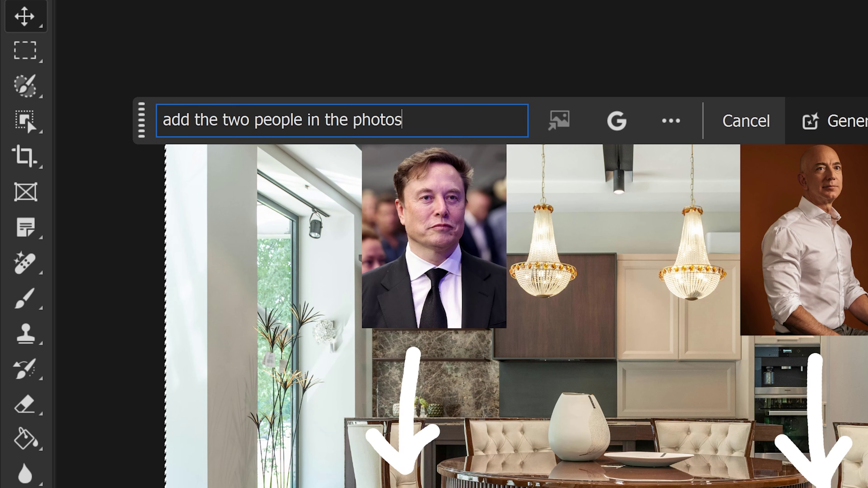
{"action": "type", "text": " on the chairs"}
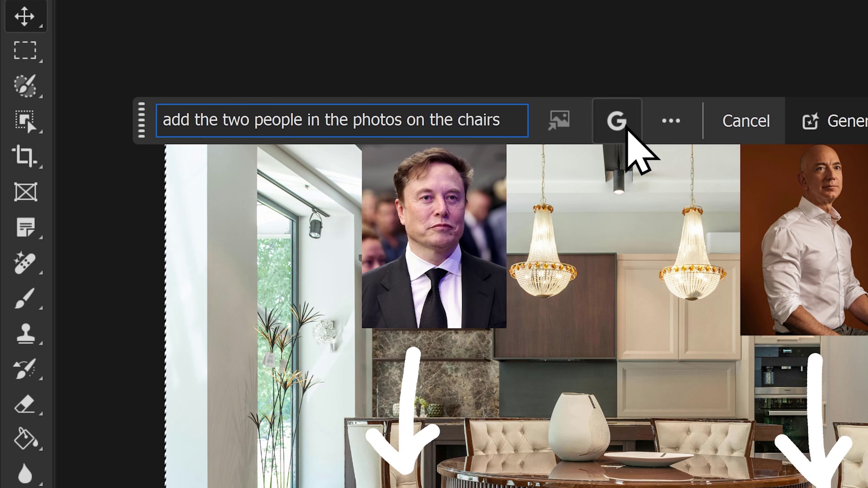
{"action": "left_click", "coordinate": [620, 124]}
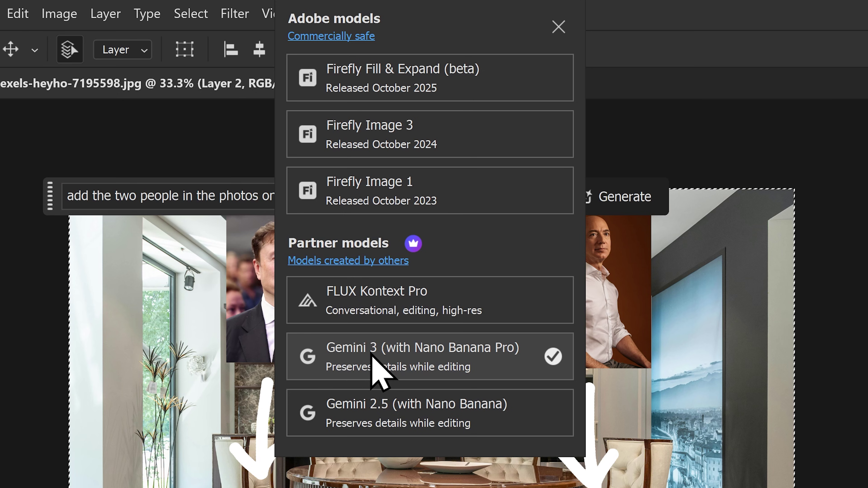
{"action": "left_click", "coordinate": [444, 356]}
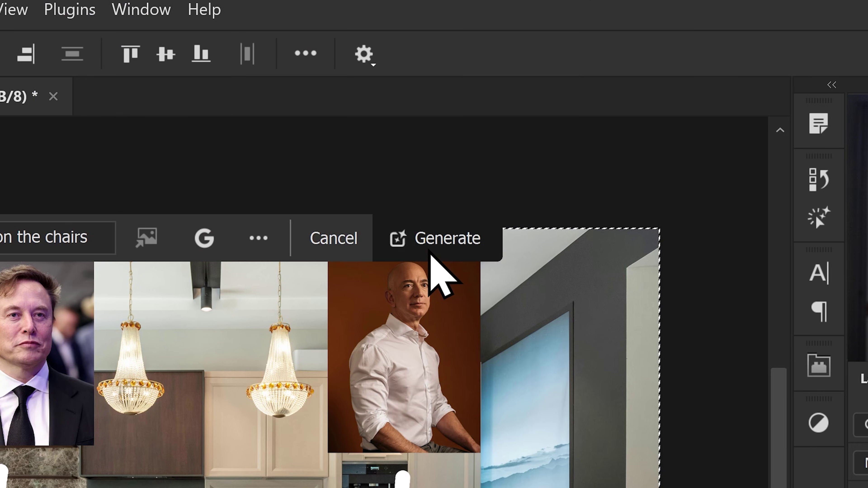
{"action": "left_click", "coordinate": [430, 251]}
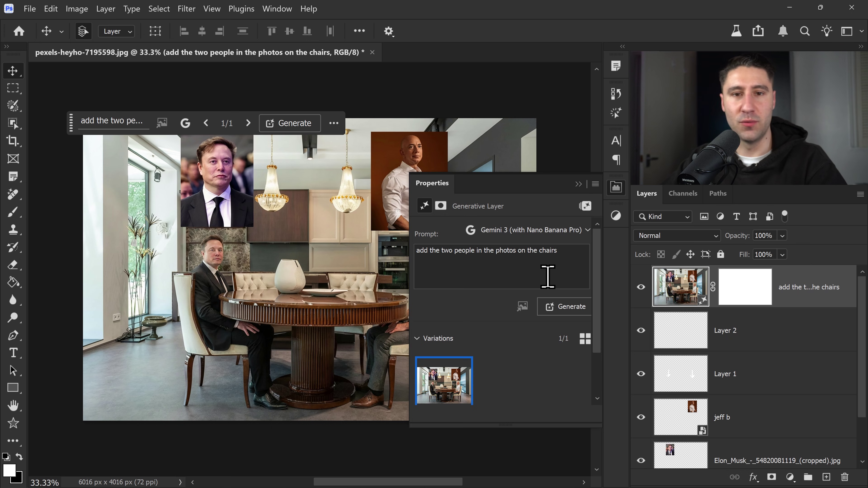
- Close the Properties panel and hide the Elon_Musk portrait layer to view the composite
{"action": "left_click", "coordinate": [578, 185]}
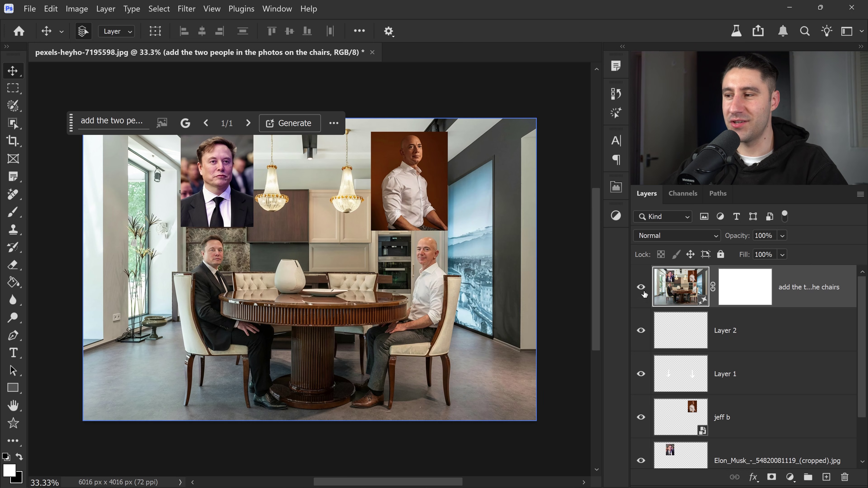
{"action": "left_click", "coordinate": [645, 342]}
{"action": "left_click", "coordinate": [641, 461]}
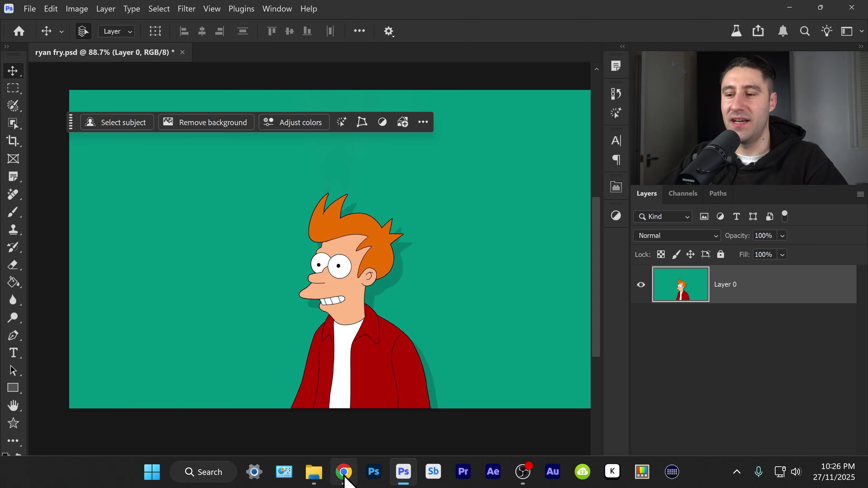
- Place the portrait photo at the upper left of the Fry artwork
{"action": "left_click", "coordinate": [342, 472]}
{"action": "left_click", "coordinate": [214, 310]}
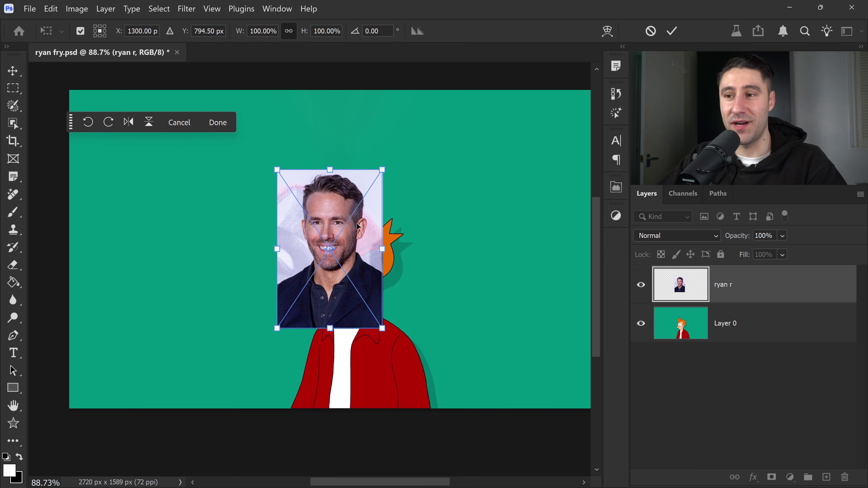
{"action": "left_click_drag", "start_coordinate": [357, 226], "coordinate": [207, 166]}
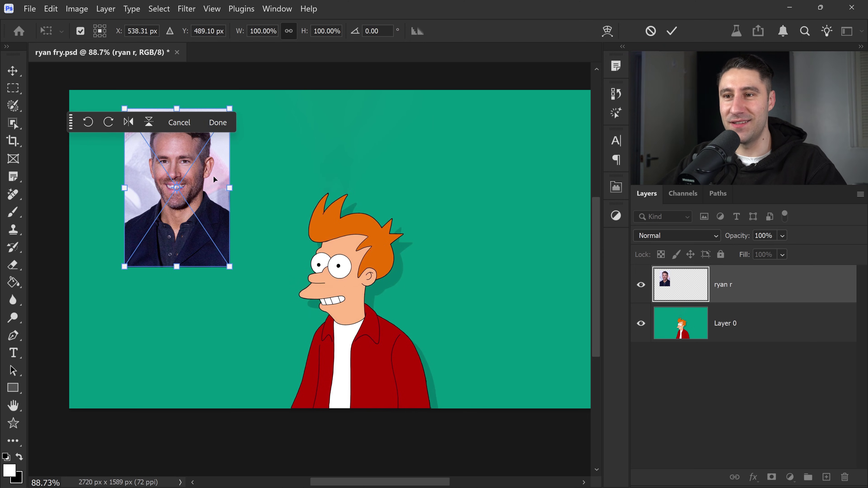
{"action": "left_click", "coordinate": [282, 181]}
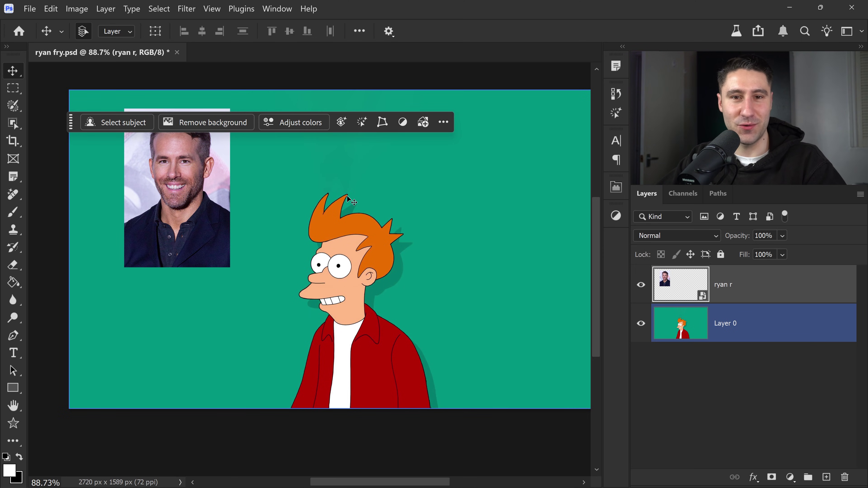
- Brush a white arrow toward Fry on a new layer, then Ctrl-select Layer 0's canvas
{"action": "right_click", "coordinate": [14, 217]}
{"action": "left_click", "coordinate": [58, 209]}
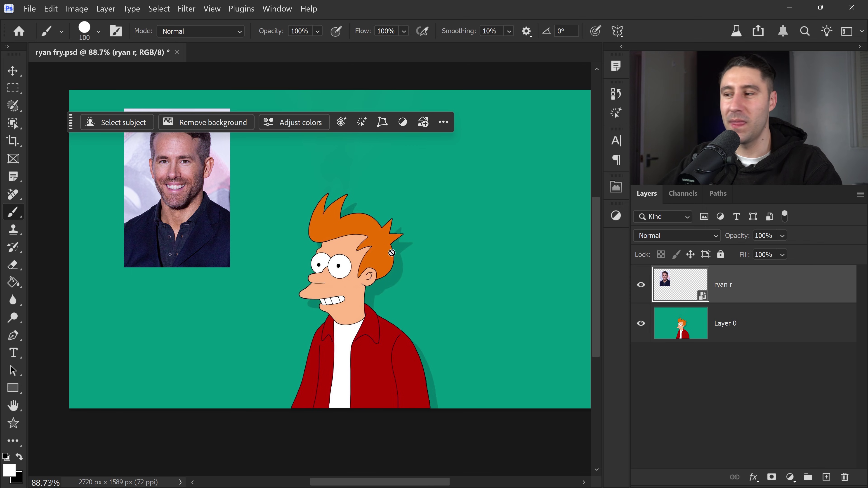
{"action": "left_click", "coordinate": [830, 478]}
{"action": "mouse_move", "coordinate": [174, 287]}
{"action": "left_mouse_down"}
{"action": "mouse_move", "coordinate": [217, 318]}
{"action": "mouse_move", "coordinate": [252, 330]}
{"action": "mouse_move", "coordinate": [212, 338]}
{"action": "mouse_move", "coordinate": [219, 338]}
{"action": "mouse_move", "coordinate": [252, 327]}
{"action": "mouse_move", "coordinate": [227, 287]}
{"action": "left_mouse_up"}
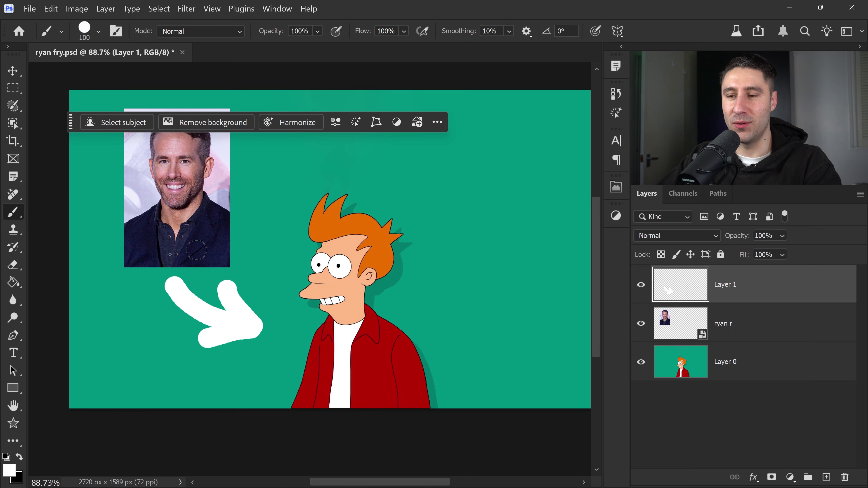
{"action": "left_click", "coordinate": [12, 71]}
{"action": "key", "text": "ctrl"}
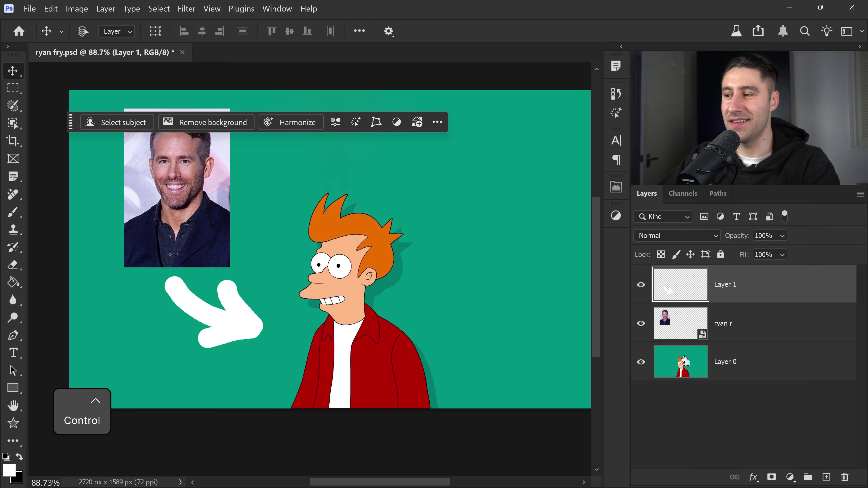
{"action": "left_click", "coordinate": [681, 372], "text": "ctrl"}
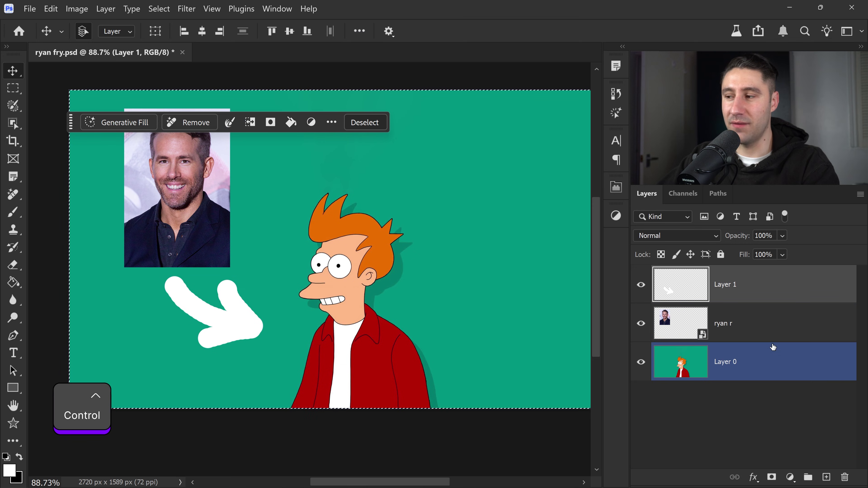
- On a new layer, generate the pasted Futurama-style portrait prompt with Gemini 3
{"action": "left_click", "coordinate": [827, 478]}
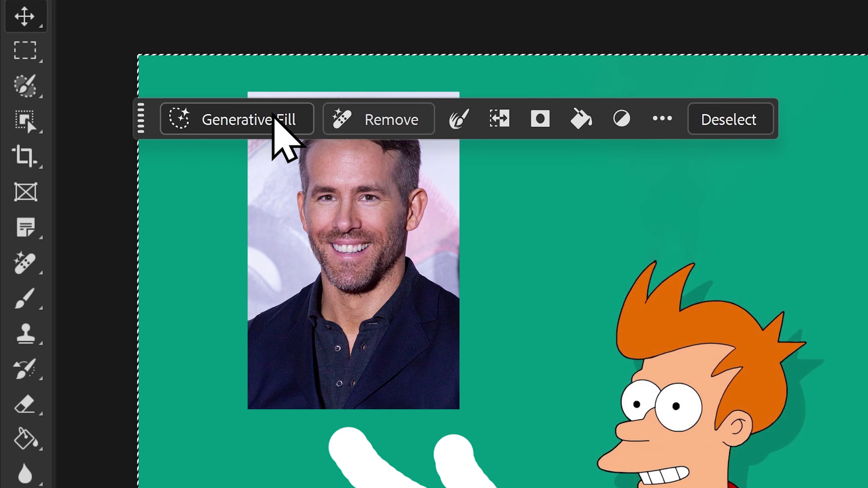
{"action": "left_click", "coordinate": [137, 124]}
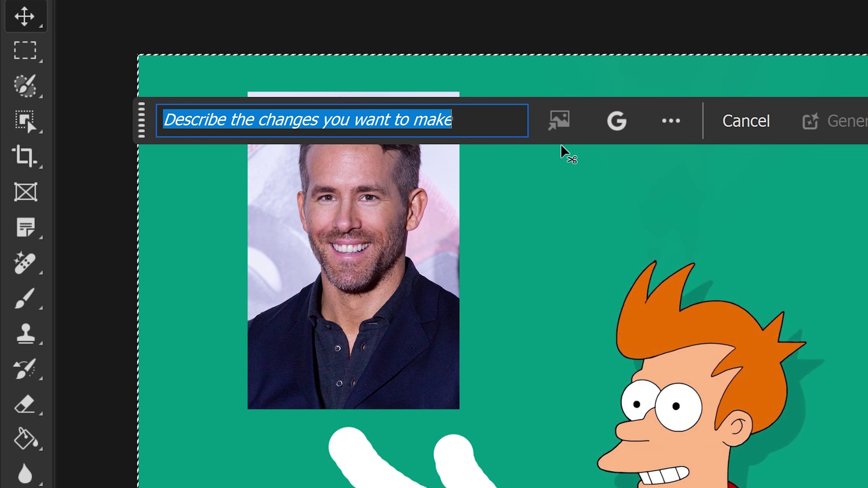
{"action": "type", "text": "turn the photo of ryan into fry from futurama"}
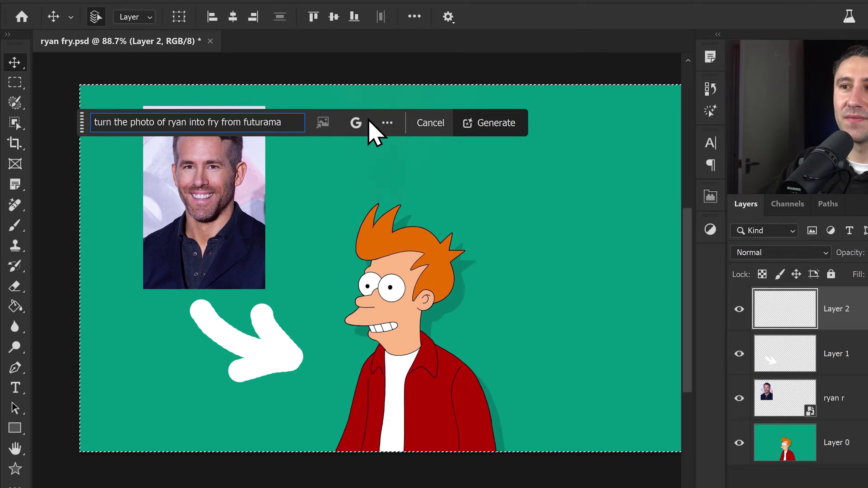
{"action": "left_click", "coordinate": [617, 121]}
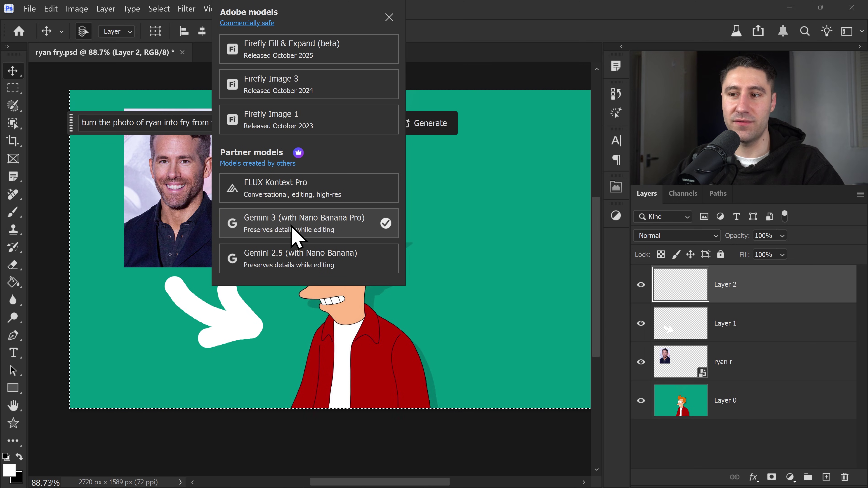
{"action": "left_click", "coordinate": [264, 225]}
{"action": "left_click", "coordinate": [418, 124]}
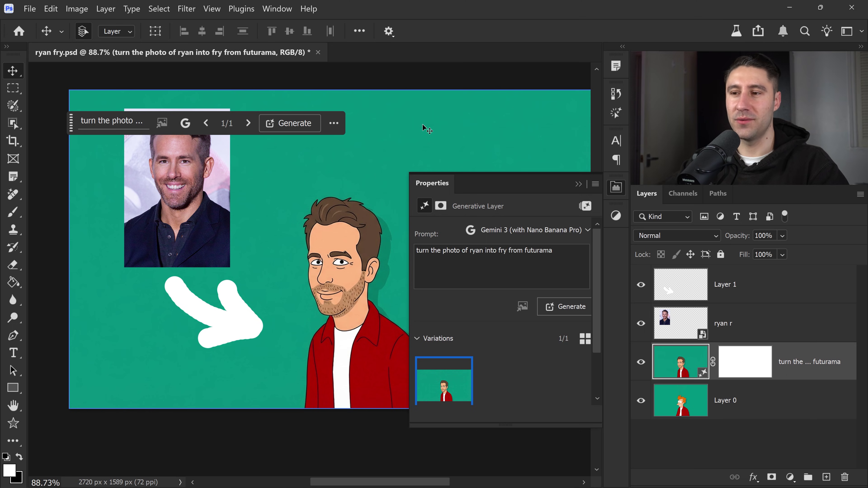
- Hide the portrait and arrow layers, then hide the generated layer to compare with original Fry
{"action": "left_click", "coordinate": [578, 185]}
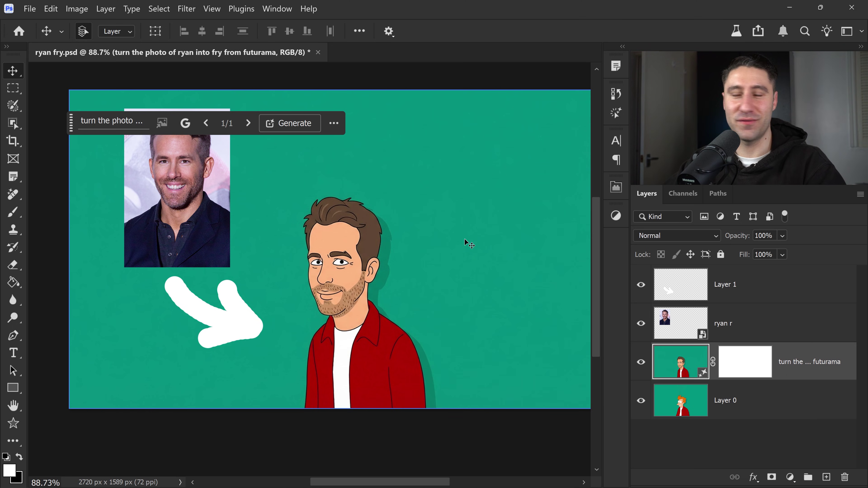
{"action": "left_click", "coordinate": [648, 335]}
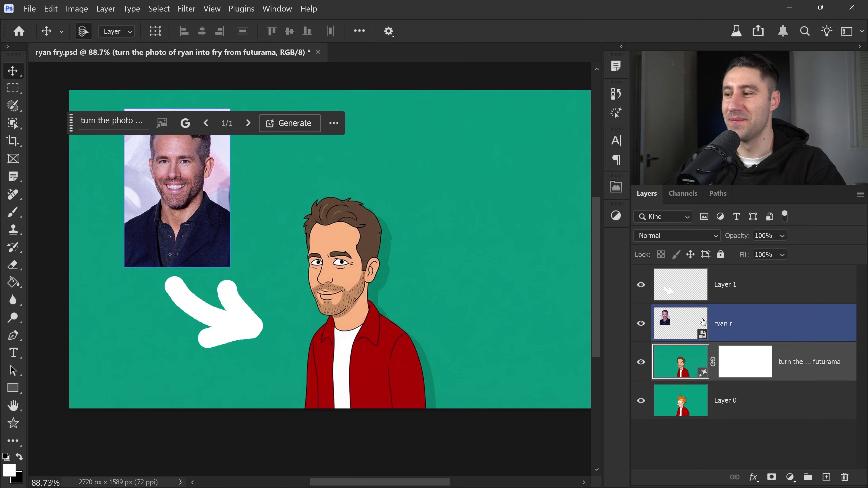
{"action": "left_click", "coordinate": [642, 324]}
{"action": "left_click", "coordinate": [641, 285]}
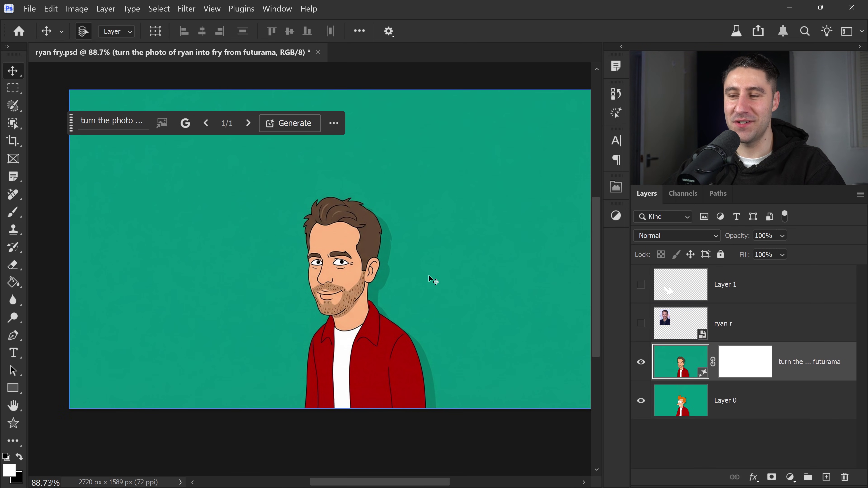
{"action": "left_click", "coordinate": [642, 363]}
- Show the generated Fry layer again and zoom around the street photo
{"action": "left_click", "coordinate": [642, 362]}
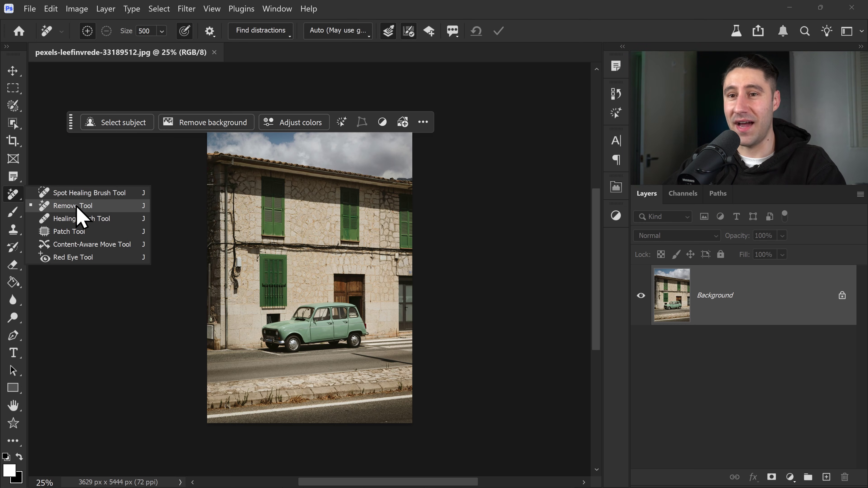
{"action": "left_click", "coordinate": [94, 211]}
{"action": "scroll", "coordinate": [371, 316], "scroll_direction": "up", "scroll_amount": 5}
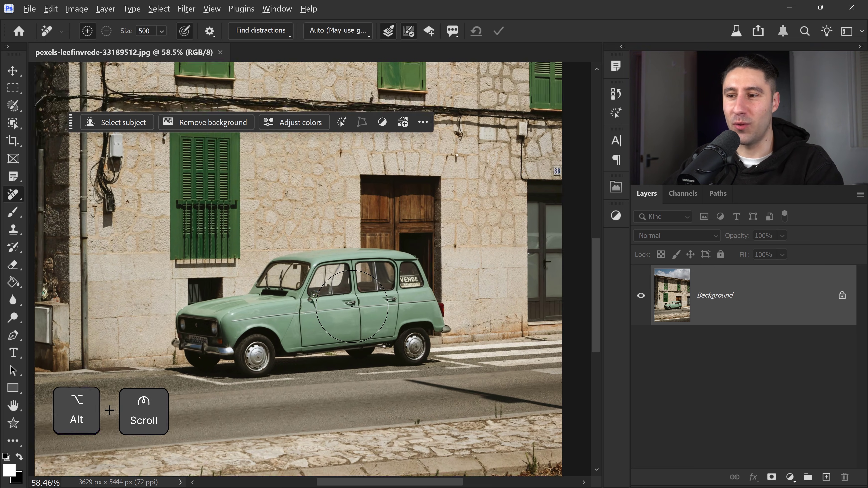
{"action": "scroll", "coordinate": [302, 295], "scroll_direction": "down", "scroll_amount": 2}
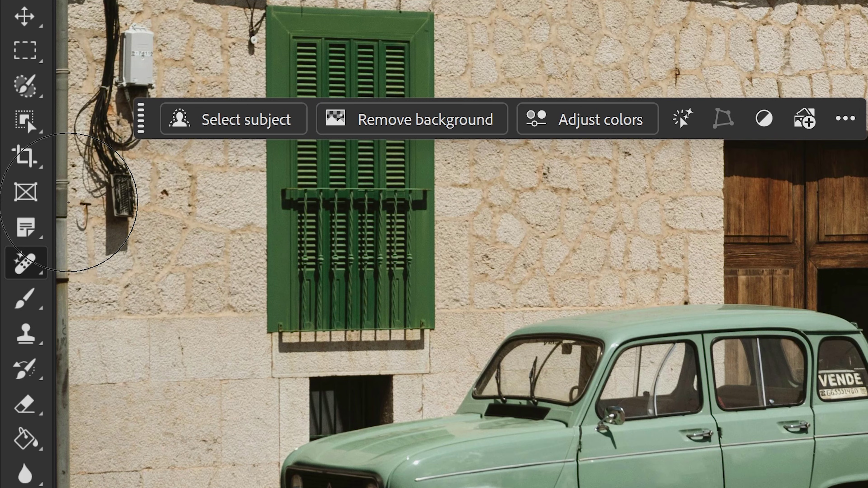
- Draw a rectangular marquee of about 2270 × 1113 px around the green car
{"action": "right_click", "coordinate": [31, 260]}
{"action": "left_click", "coordinate": [27, 81]}
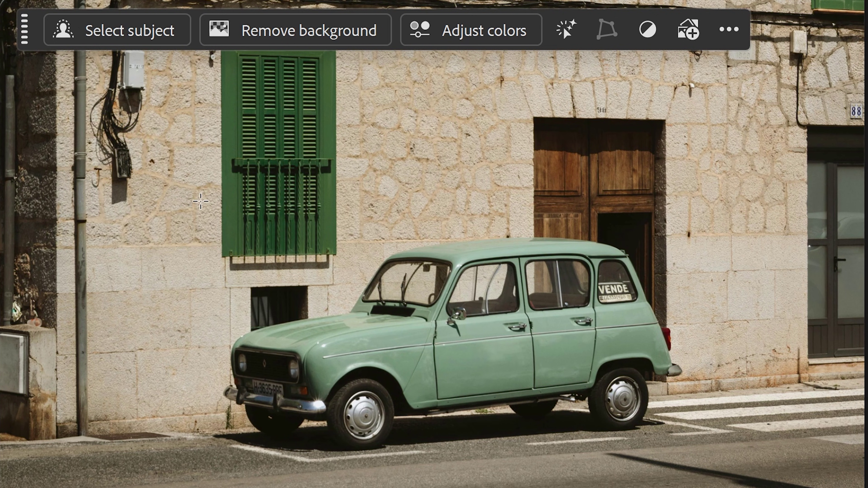
{"action": "left_click_drag", "start_coordinate": [200, 205], "coordinate": [728, 446]}
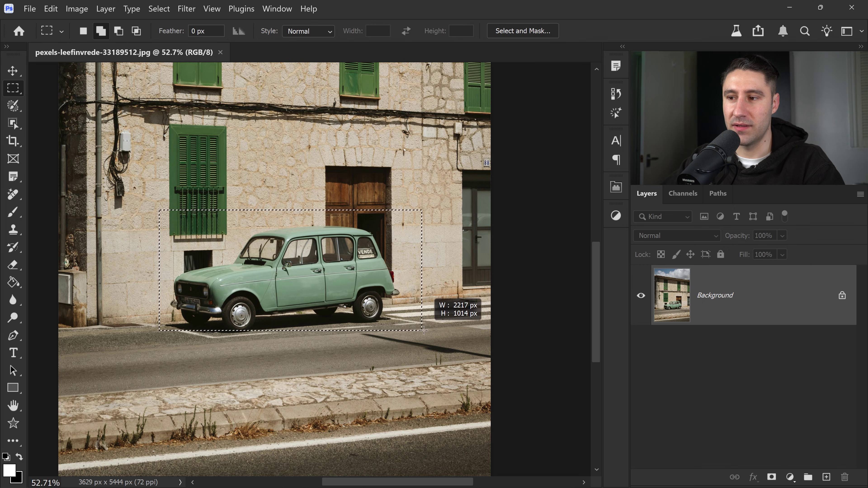
{"action": "left_click_drag", "start_coordinate": [424, 330], "coordinate": [428, 342]}
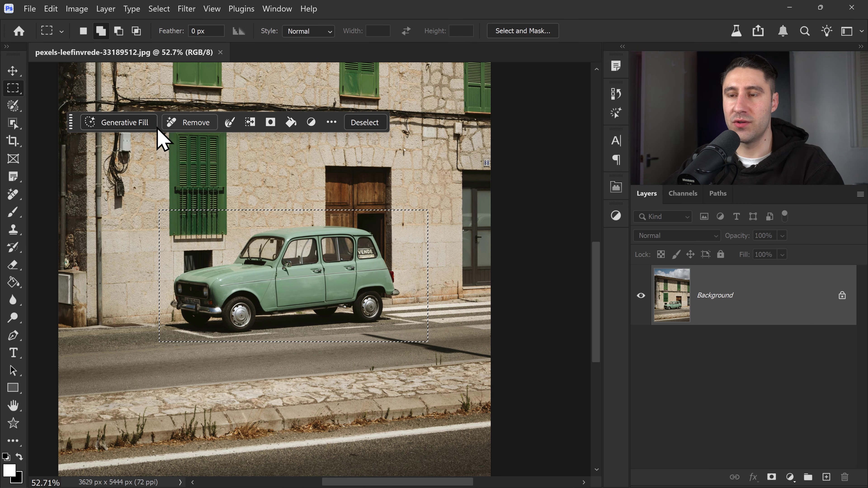
- Apply Remove to the car, toggle the Remove tool edits layer repeatedly, ending hidden
{"action": "left_click", "coordinate": [198, 128]}
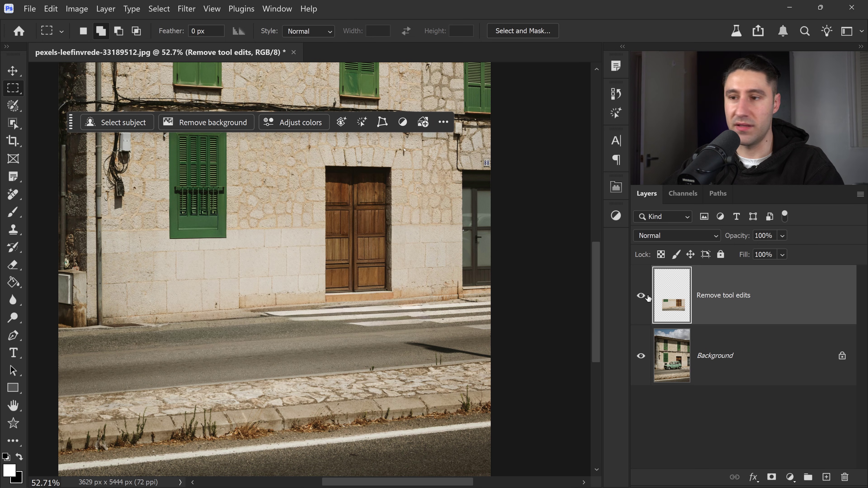
{"action": "left_click", "coordinate": [648, 296]}
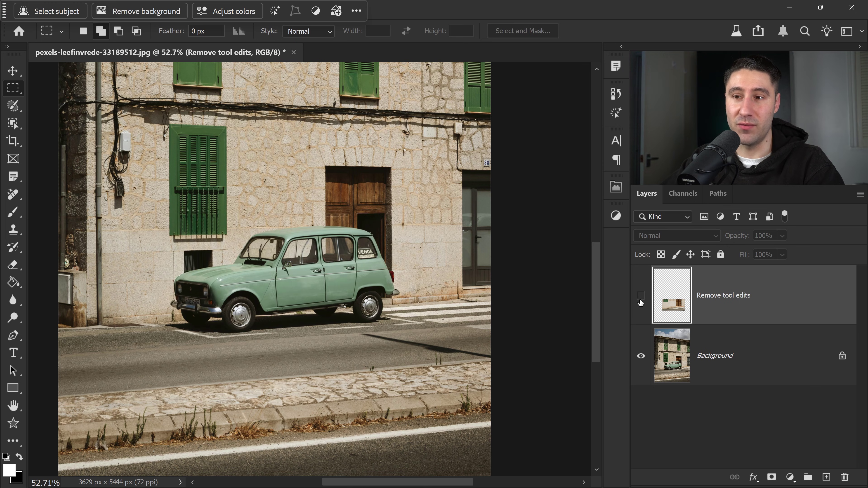
{"action": "left_click", "coordinate": [641, 301]}
{"action": "left_click", "coordinate": [641, 300]}
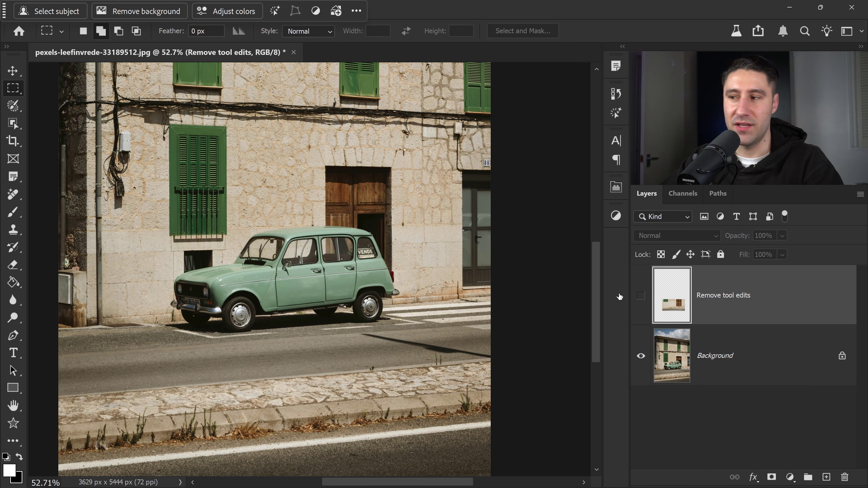
{"action": "left_click", "coordinate": [639, 300]}
{"action": "left_click", "coordinate": [641, 296]}
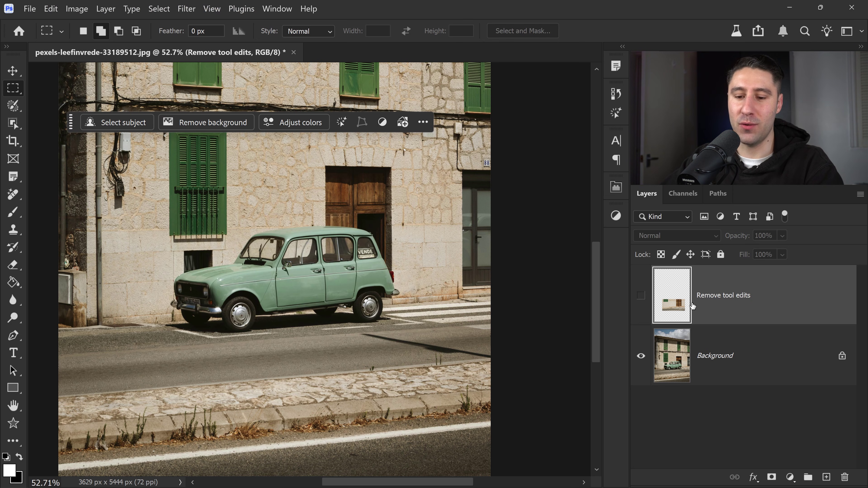
- Unlock the background and generate 'remove this car from the photo' with Gemini 3
{"action": "left_click", "coordinate": [668, 300], "text": "ctrl"}
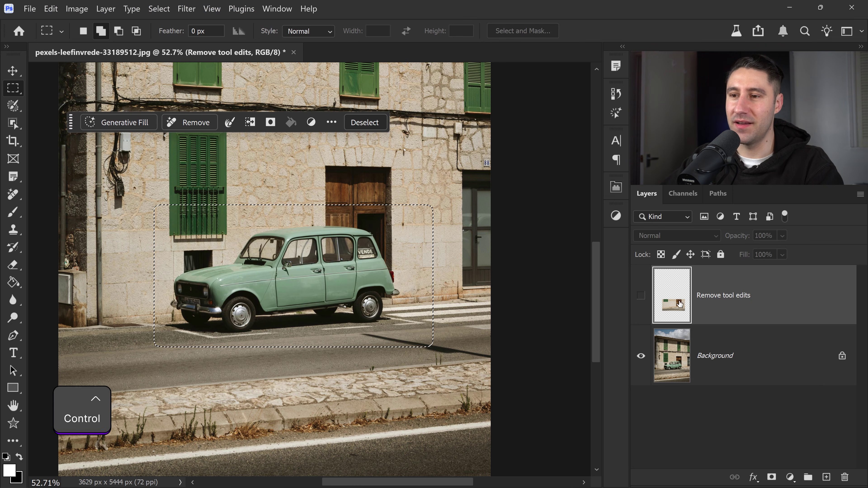
{"action": "left_click", "coordinate": [843, 358]}
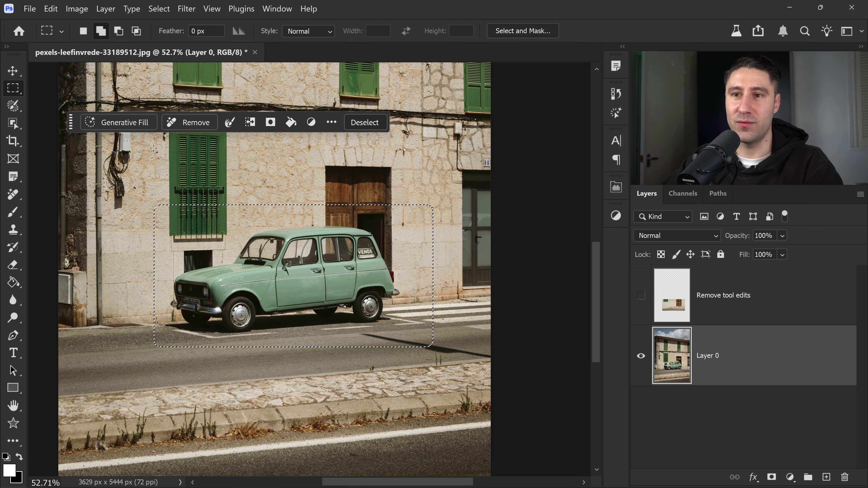
{"action": "left_click", "coordinate": [127, 123]}
{"action": "left_click", "coordinate": [309, 124]}
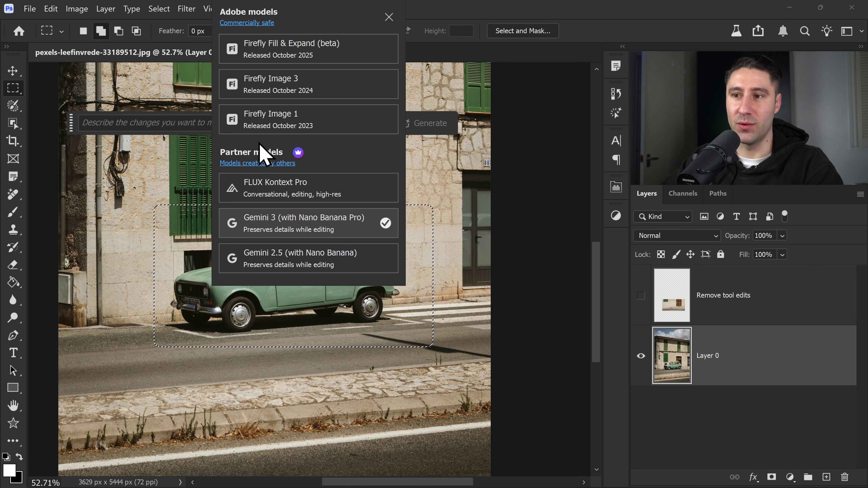
{"action": "left_click", "coordinate": [275, 226]}
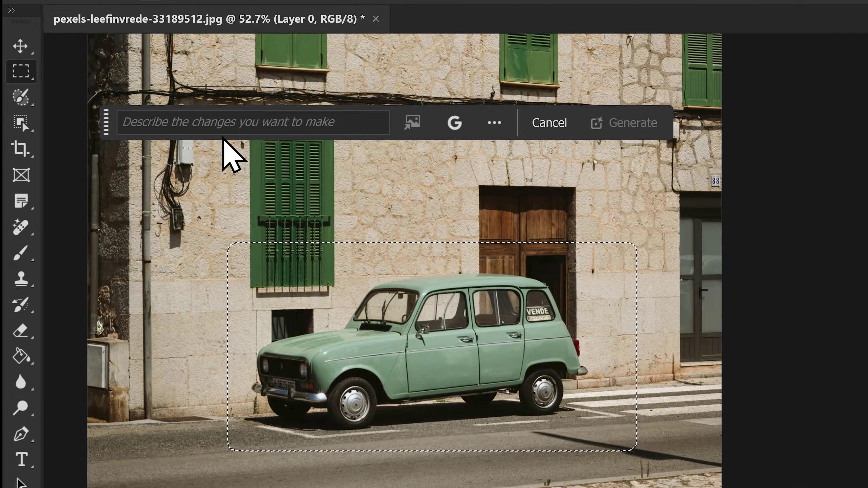
{"action": "type", "text": "remov"}
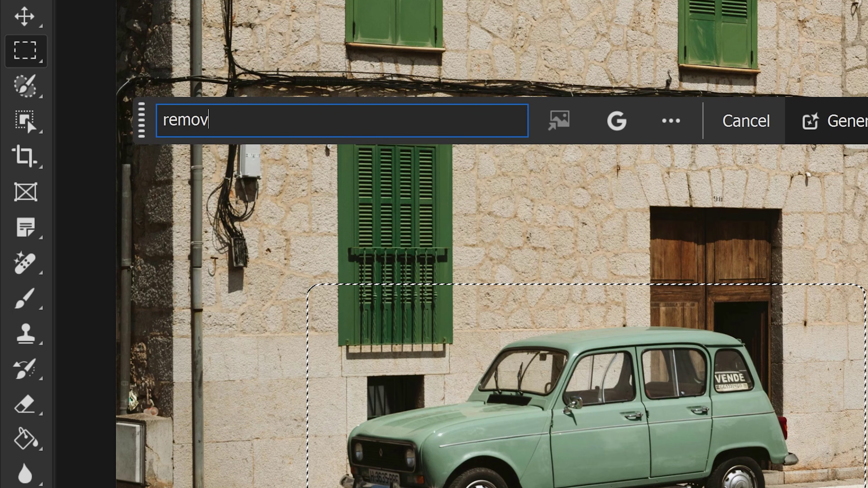
{"action": "type", "text": "e this car fr"}
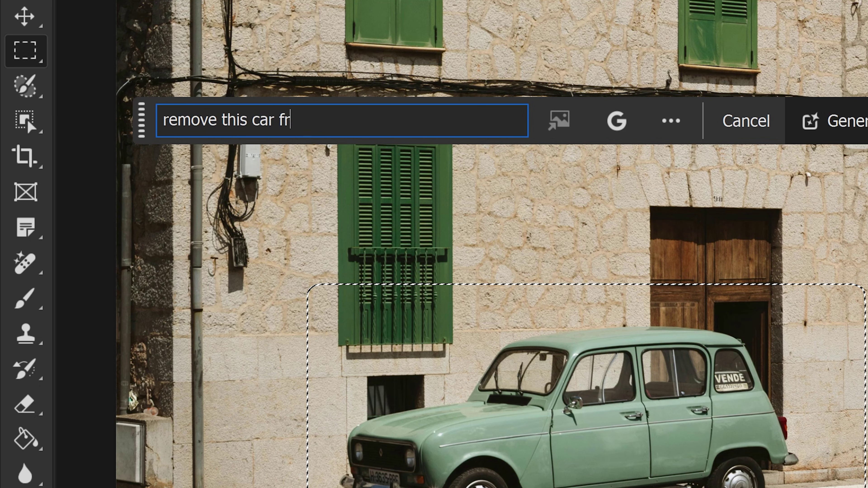
{"action": "type", "text": "om the photo"}
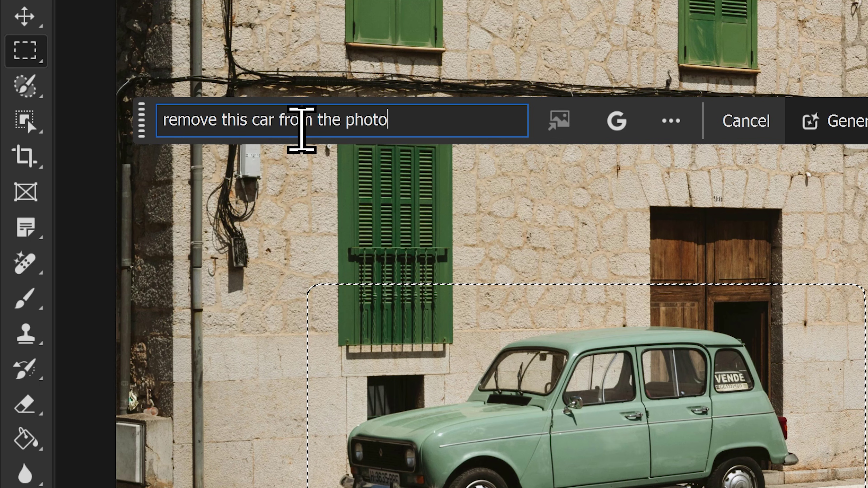
{"action": "left_click", "coordinate": [613, 121]}
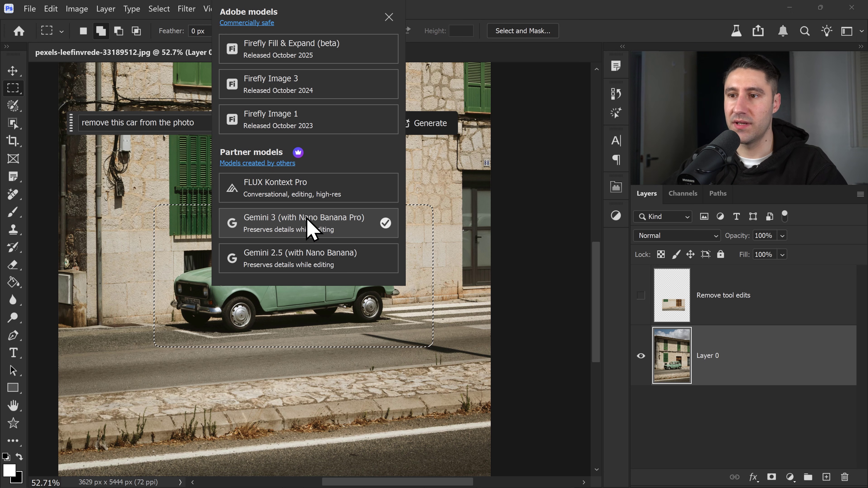
{"action": "left_click", "coordinate": [431, 274]}
{"action": "left_click", "coordinate": [417, 127]}
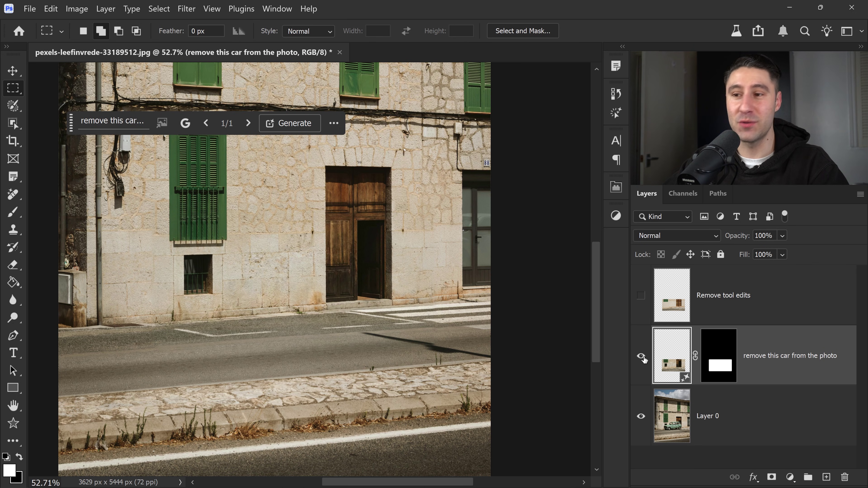
- Toggle the car-removal layer off and on to compare, then zoom in on the wall
{"action": "left_click", "coordinate": [641, 357]}
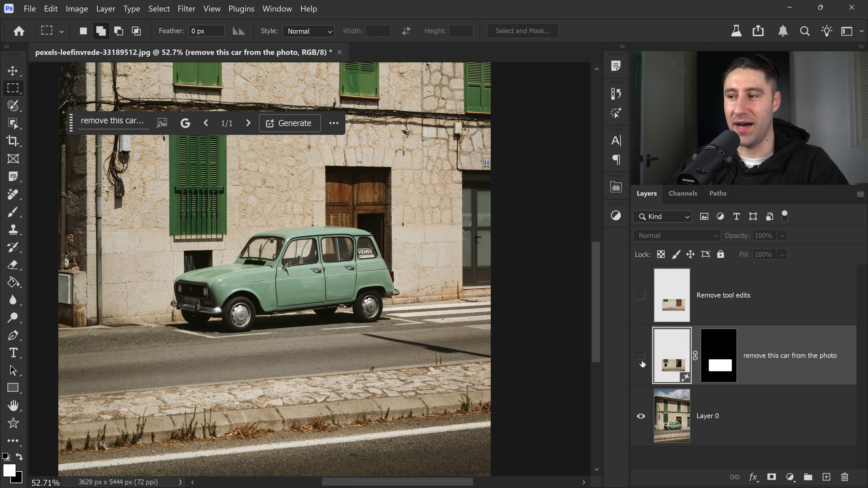
{"action": "left_click", "coordinate": [641, 358]}
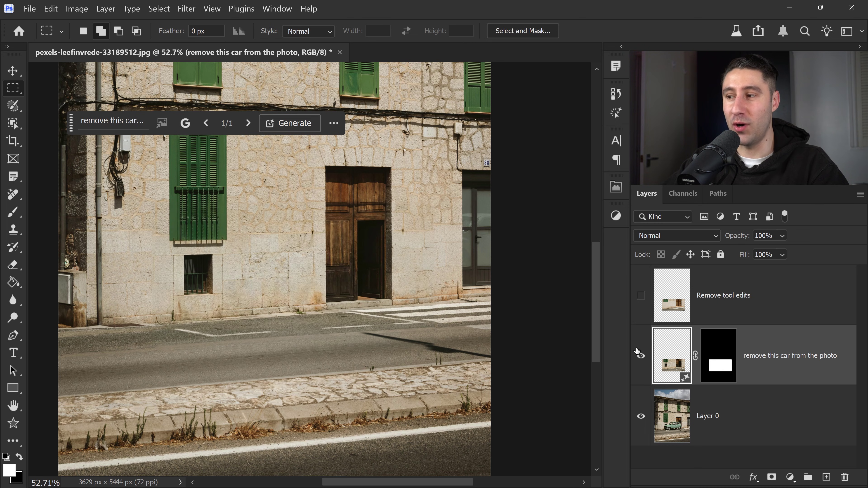
{"action": "left_click", "coordinate": [644, 358]}
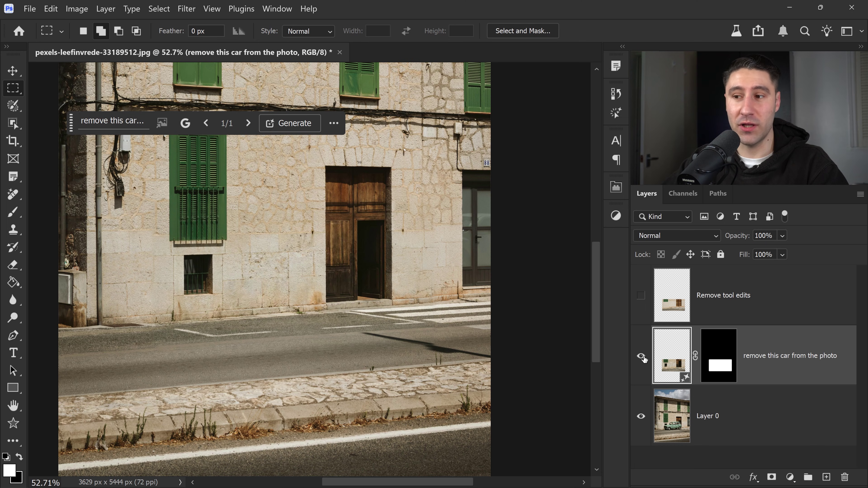
{"action": "left_click", "coordinate": [643, 358]}
{"action": "left_click", "coordinate": [642, 358]}
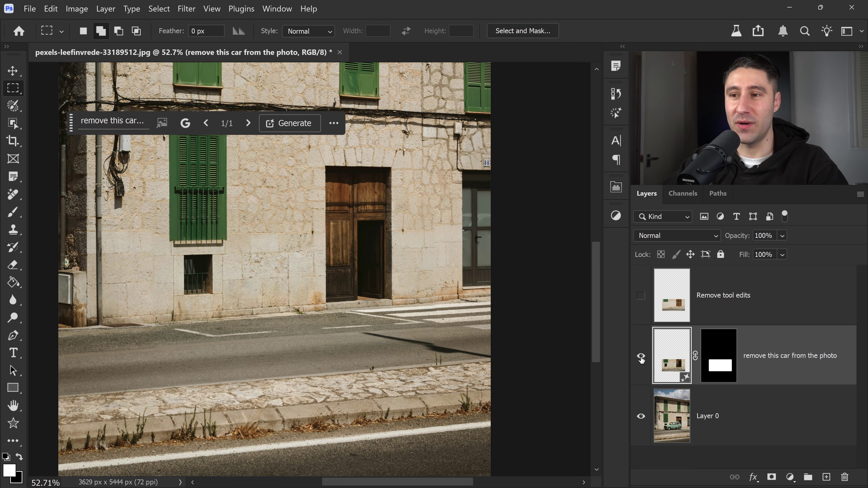
{"action": "scroll", "coordinate": [305, 260], "scroll_direction": "up", "scroll_amount": 10}
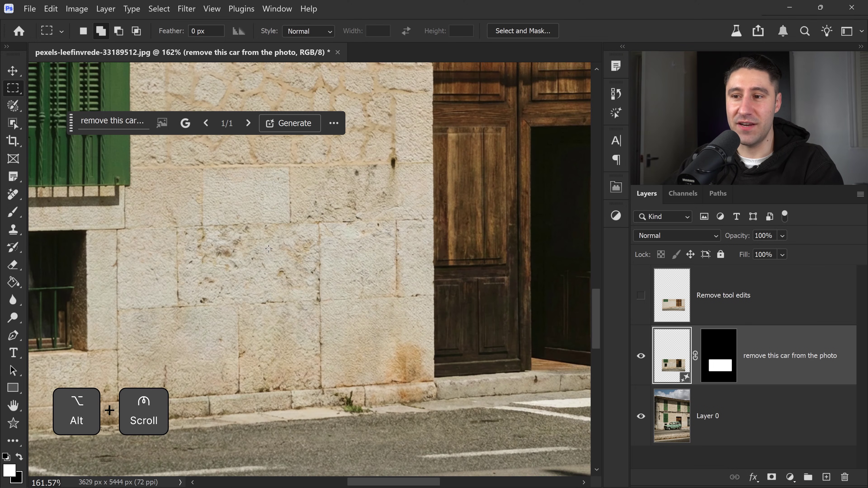
{"action": "scroll", "coordinate": [373, 235], "scroll_direction": "up", "scroll_amount": 8}
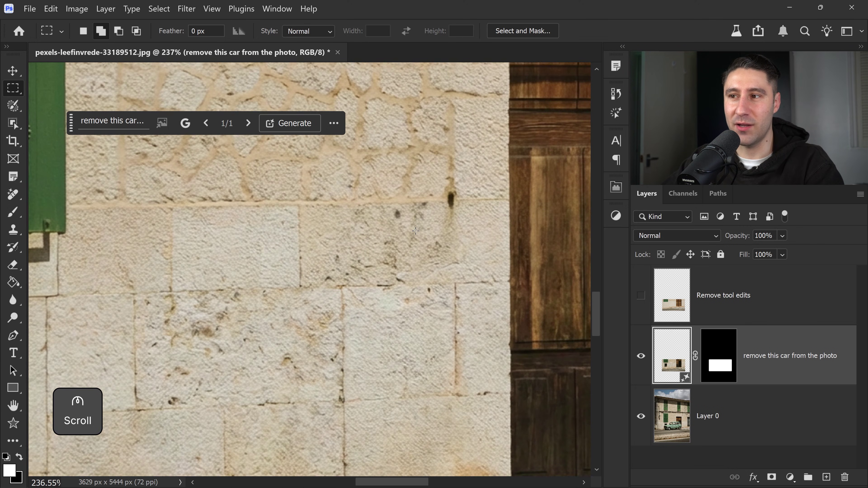
{"action": "scroll", "coordinate": [436, 223], "scroll_direction": "up", "scroll_amount": 4}
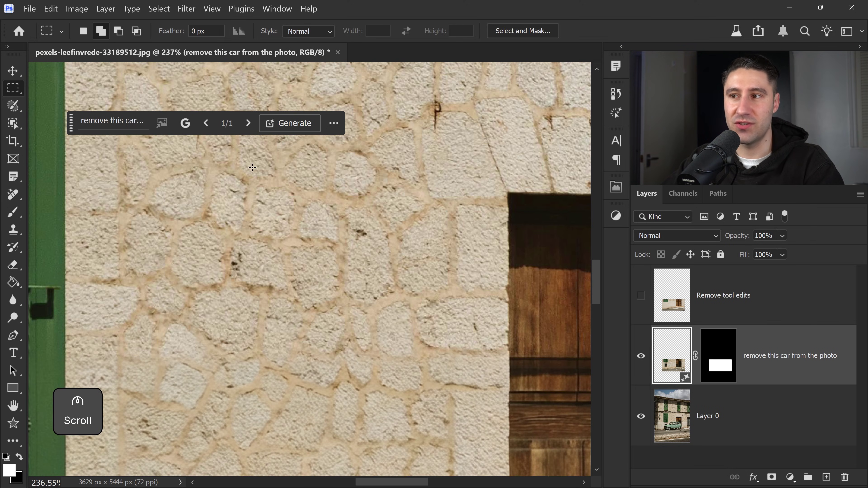
{"action": "scroll", "coordinate": [347, 186], "scroll_direction": "up", "scroll_amount": 3}
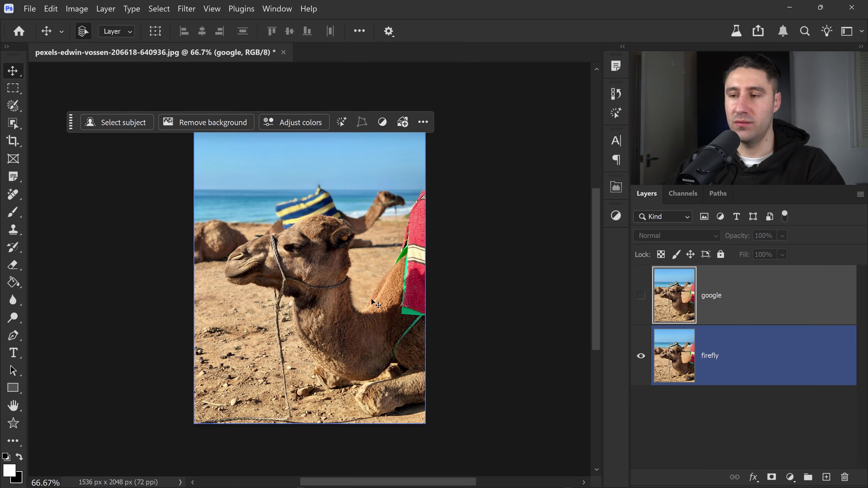
- Crop outward evenly to a 4336 × 3106 px canvas, keeping Fill set to Transparent
{"action": "scroll", "coordinate": [312, 285], "scroll_direction": "down", "scroll_amount": 1}
{"action": "scroll", "coordinate": [312, 286], "scroll_direction": "down", "scroll_amount": 1}
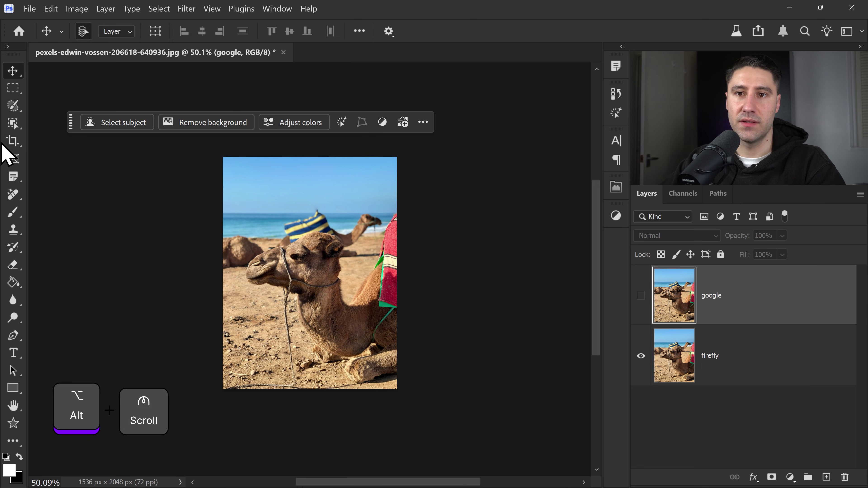
{"action": "left_click", "coordinate": [13, 140]}
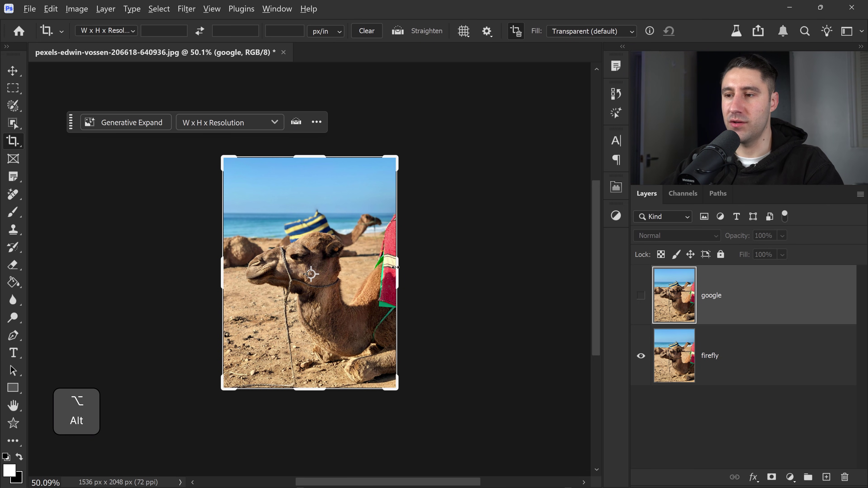
{"action": "left_click_drag", "start_coordinate": [398, 274], "coordinate": [545, 276]}
{"action": "left_click_drag", "start_coordinate": [320, 159], "coordinate": [336, 106]}
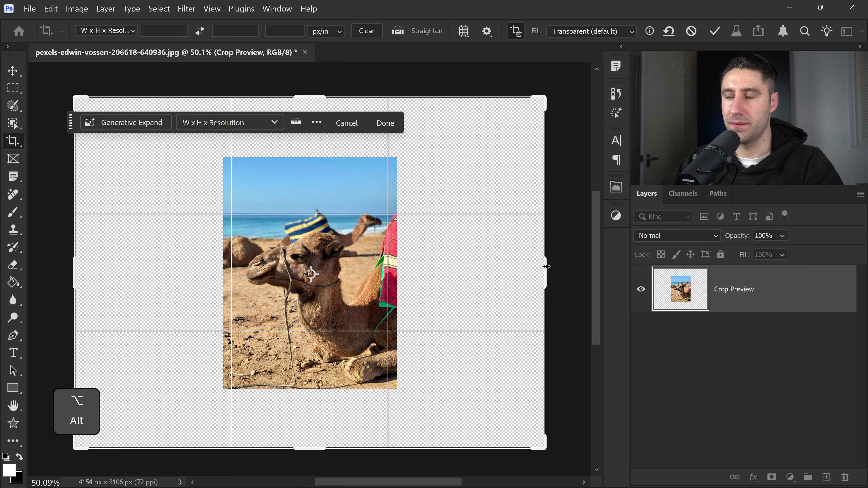
{"action": "left_click_drag", "start_coordinate": [545, 270], "coordinate": [556, 271]}
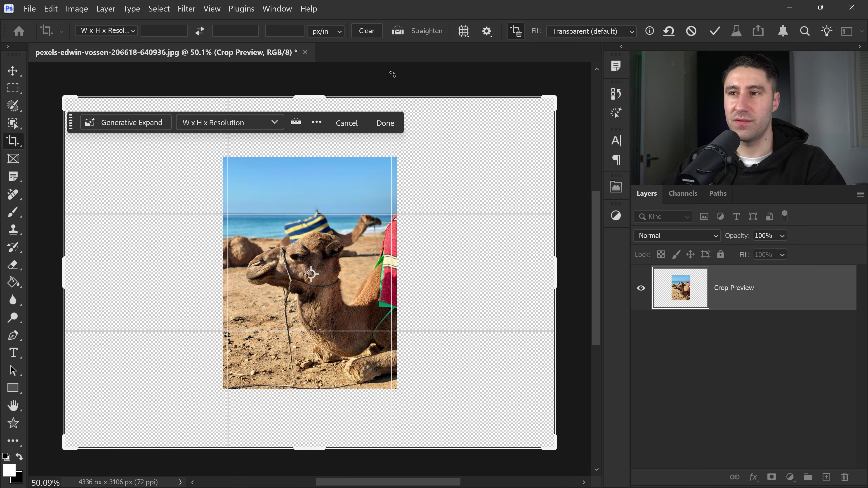
{"action": "left_click", "coordinate": [569, 34]}
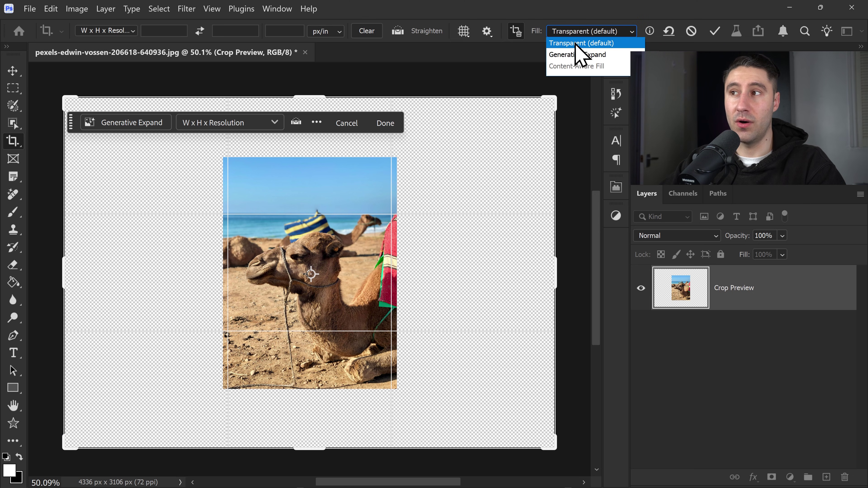
{"action": "left_click", "coordinate": [575, 44]}
{"action": "left_click", "coordinate": [384, 124]}
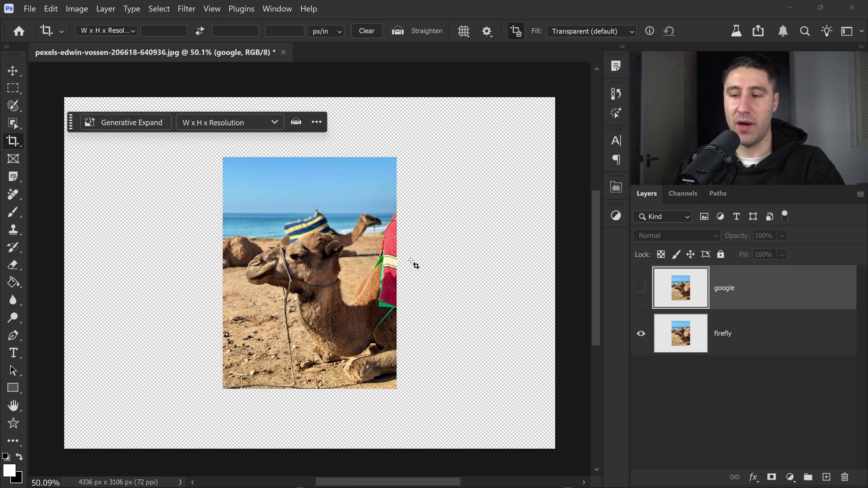
- Load the firefly layer's pixels as a selection and contract it by 50 px
{"action": "left_click", "coordinate": [14, 72]}
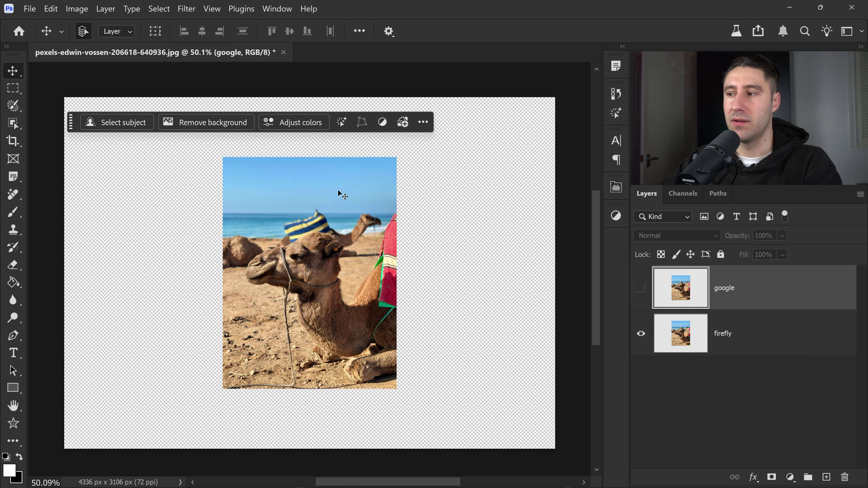
{"action": "left_click", "coordinate": [694, 346], "text": "ctrl"}
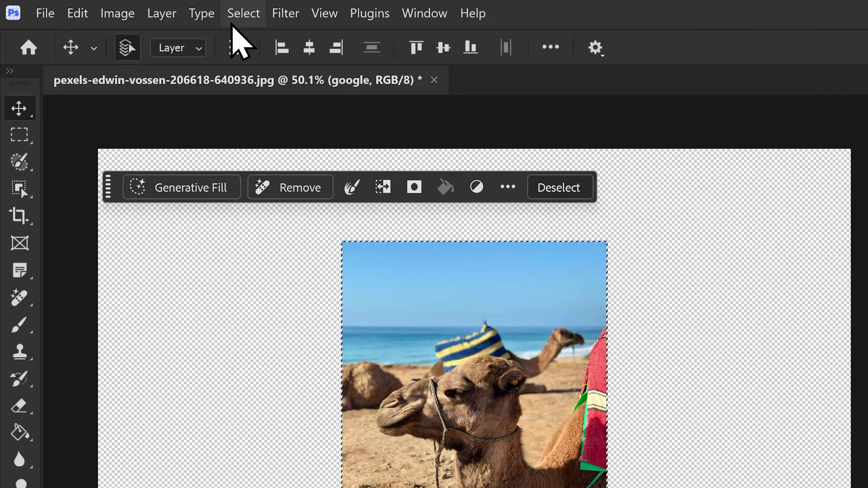
{"action": "left_click", "coordinate": [159, 8]}
{"action": "mouse_move", "coordinate": [398, 236]}
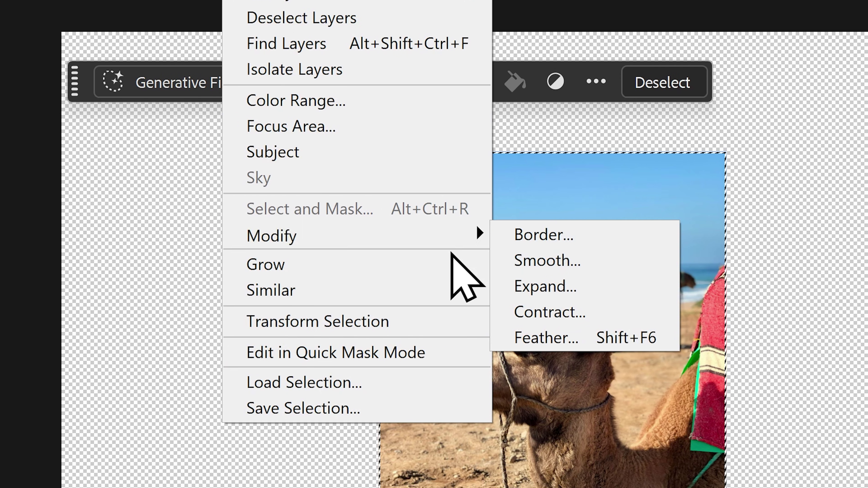
{"action": "left_click", "coordinate": [612, 309]}
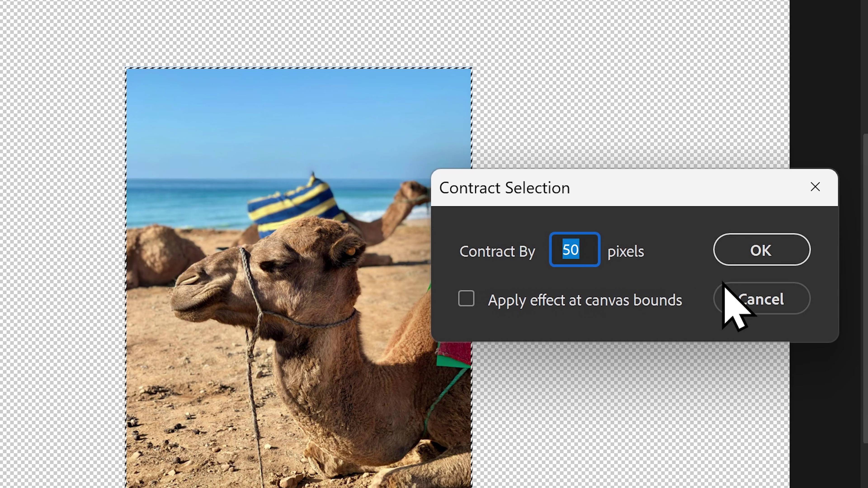
{"action": "left_click", "coordinate": [775, 253]}
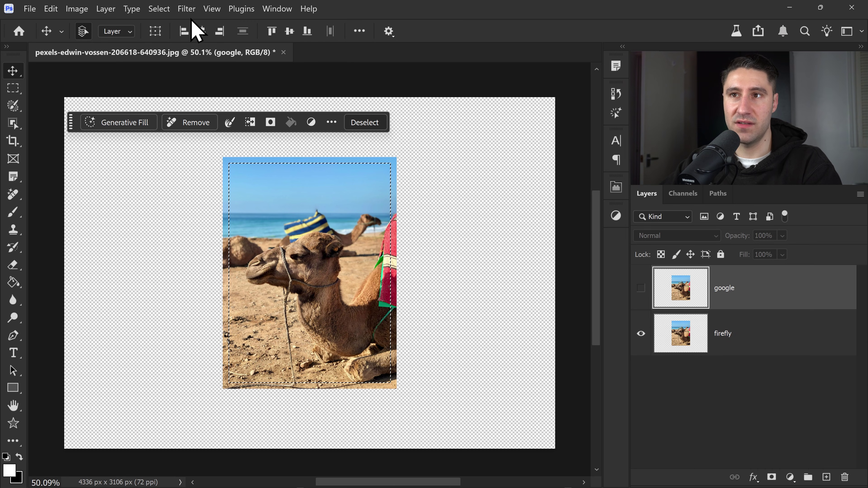
- Feather the contracted selection with a 30 px radius
{"action": "left_click", "coordinate": [187, 9]}
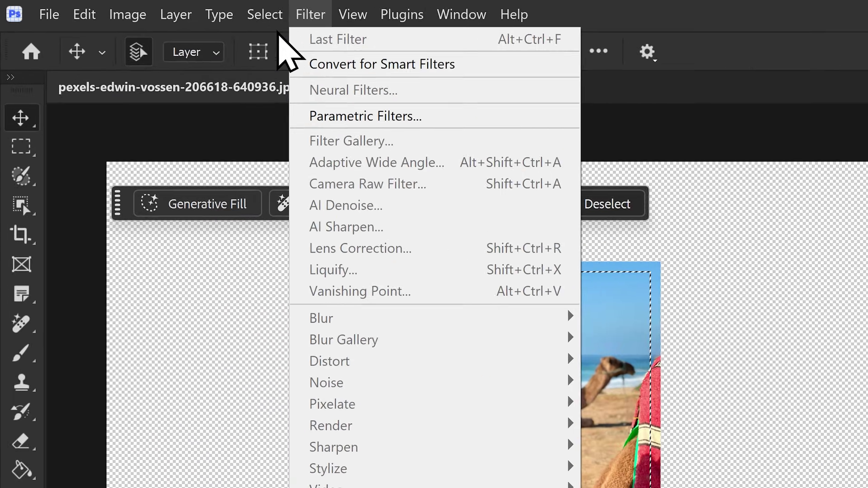
{"action": "mouse_move", "coordinate": [159, 9]}
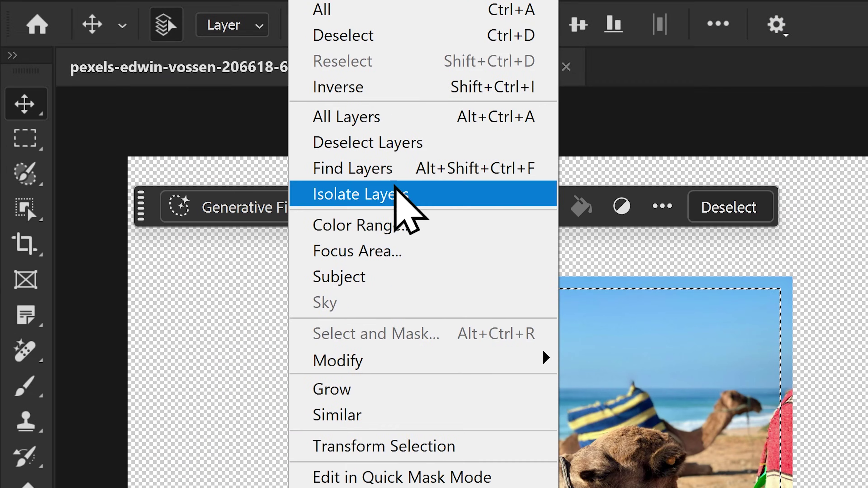
{"action": "mouse_move", "coordinate": [411, 233]}
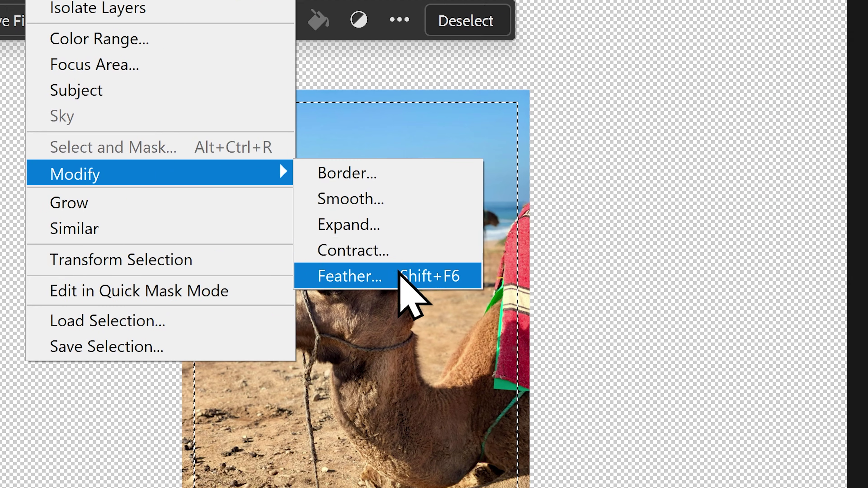
{"action": "left_click", "coordinate": [399, 275]}
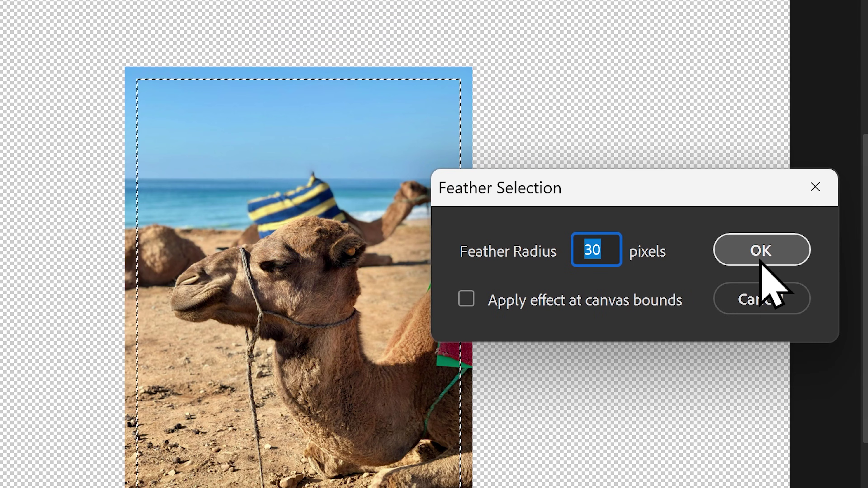
{"action": "left_click", "coordinate": [761, 250]}
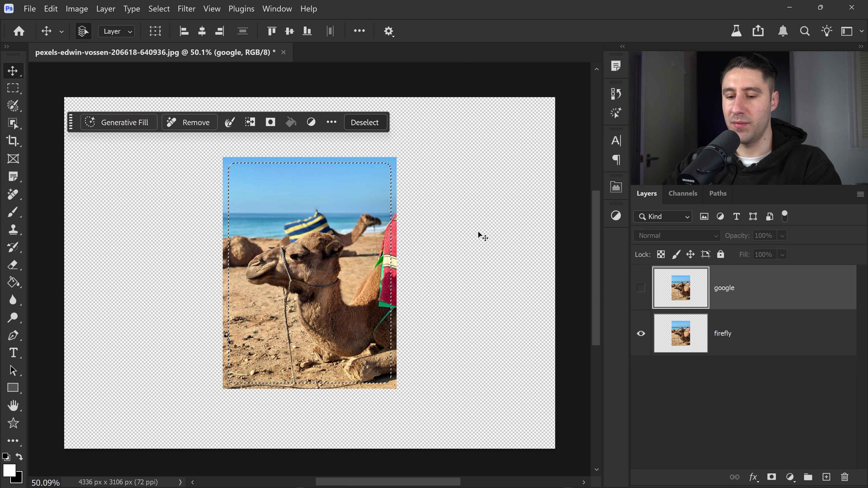
- Invert the selection to the empty margins and paste the coastline, ocean and sky continuation prompt
{"action": "key", "text": "ctrl+shift+i"}
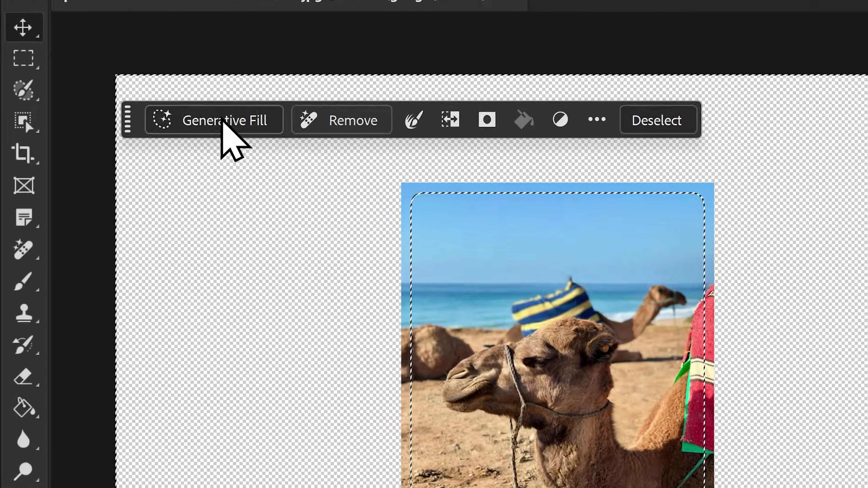
{"action": "left_click", "coordinate": [222, 120]}
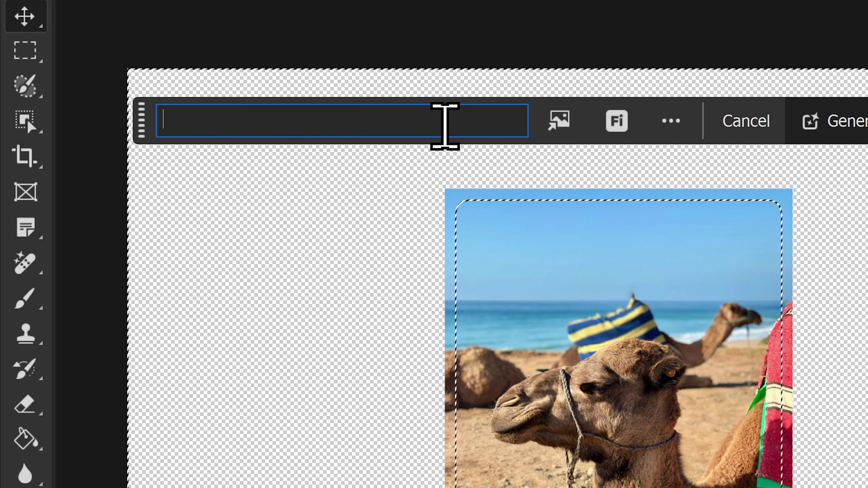
{"action": "key", "text": "ctrl+v"}
{"action": "left_click_drag", "start_coordinate": [519, 121], "coordinate": [43, 115]}
{"action": "left_click", "coordinate": [273, 130]}
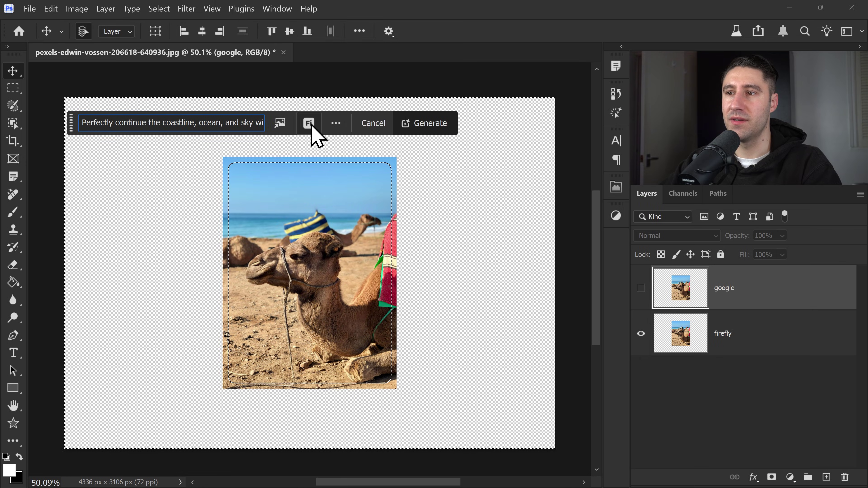
- Generate the beach extension with Firefly Fill & Expand and view the result
{"action": "left_click", "coordinate": [382, 122]}
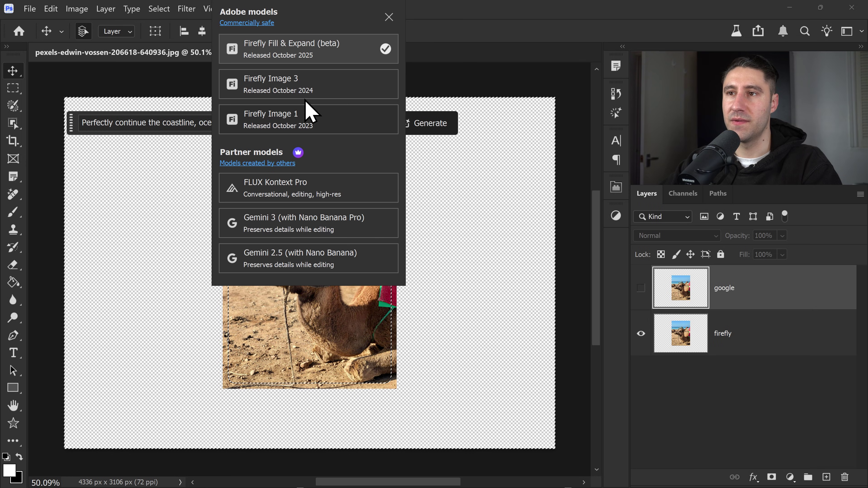
{"action": "left_click", "coordinate": [256, 55]}
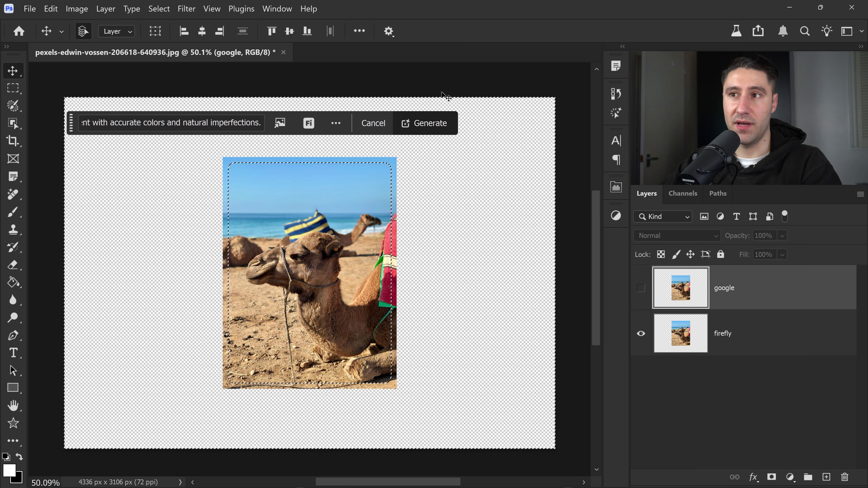
{"action": "left_click", "coordinate": [429, 124]}
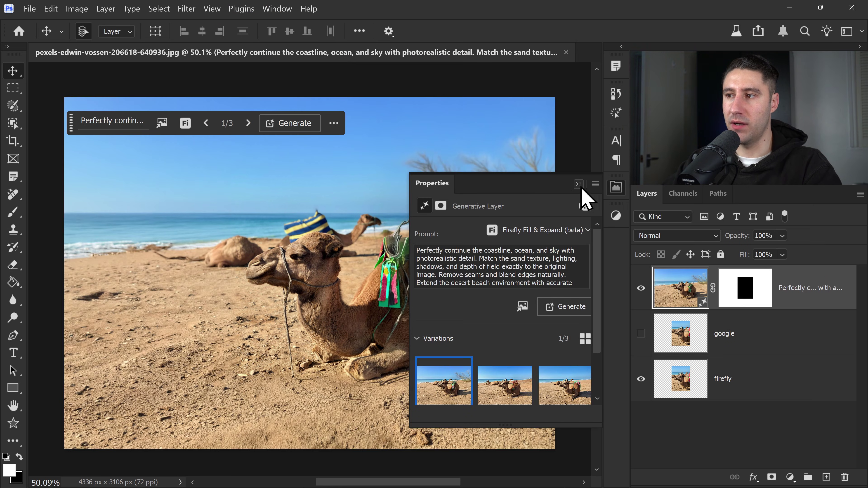
{"action": "left_click", "coordinate": [582, 189]}
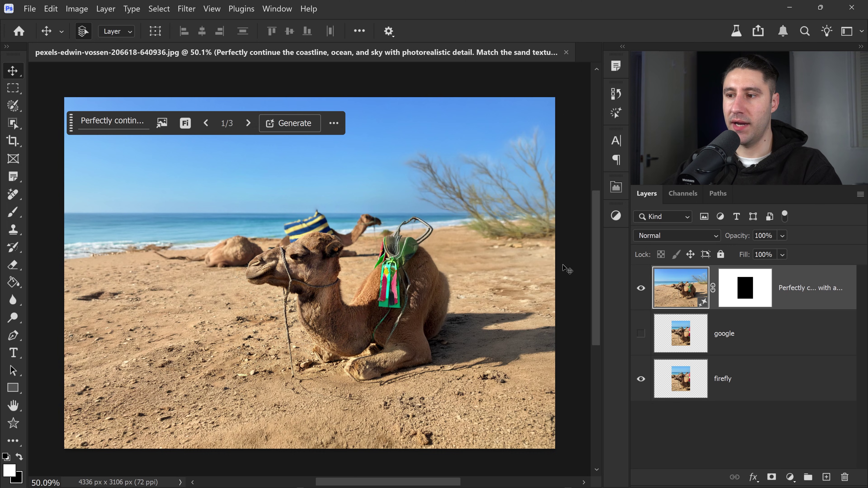
{"action": "key", "text": "space"}
{"action": "left_click_drag", "start_coordinate": [550, 270], "coordinate": [540, 273]}
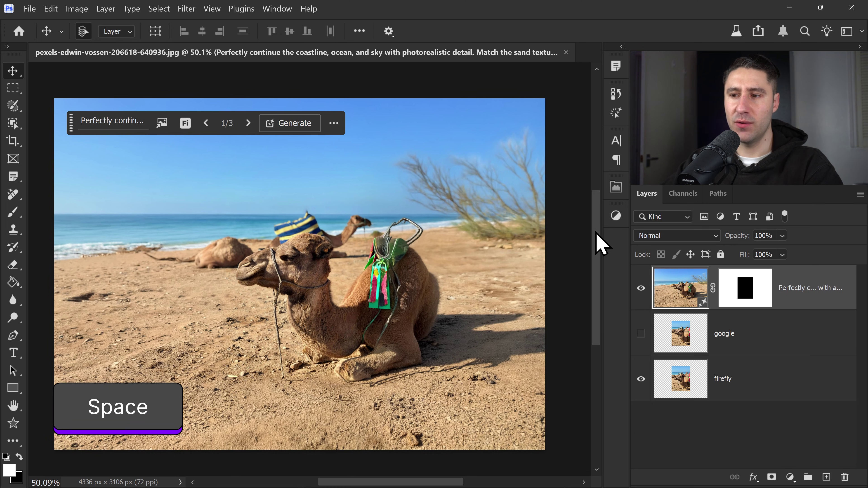
- Preview all three variations and settle on variation 1 with the bush
{"action": "left_click", "coordinate": [616, 188]}
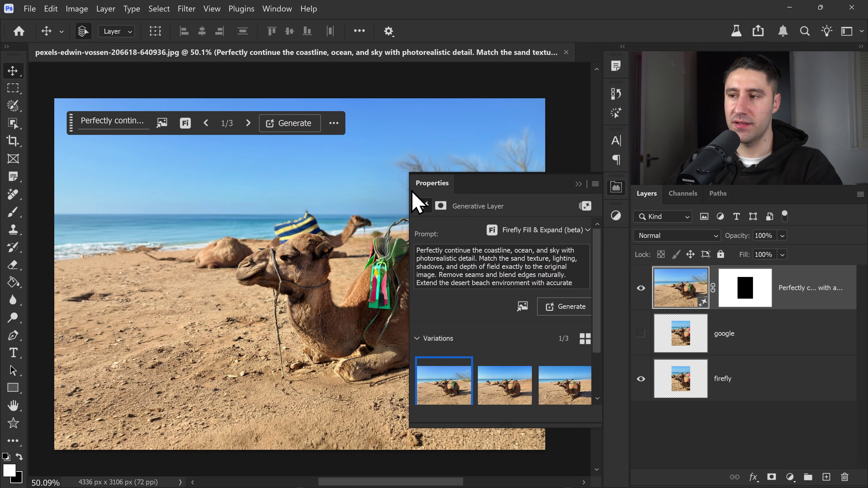
{"action": "left_click", "coordinate": [278, 243]}
{"action": "left_click_drag", "start_coordinate": [277, 242], "coordinate": [123, 223]}
{"action": "left_click", "coordinate": [504, 386]}
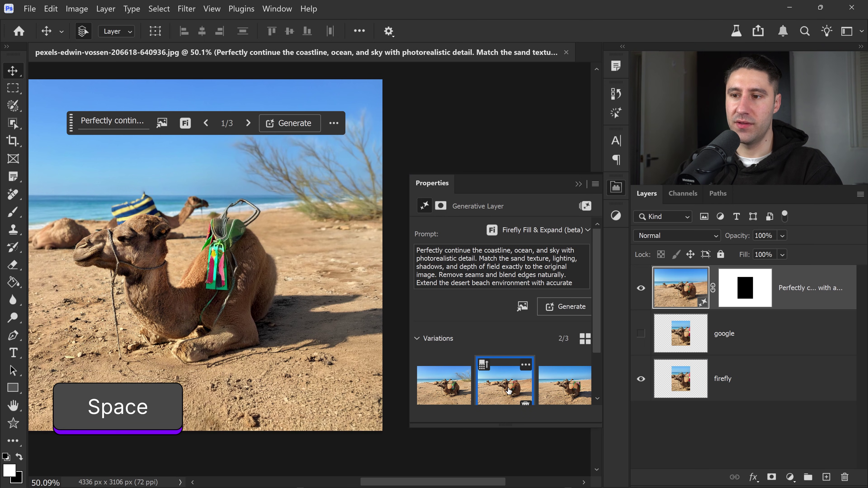
{"action": "left_click", "coordinate": [581, 390]}
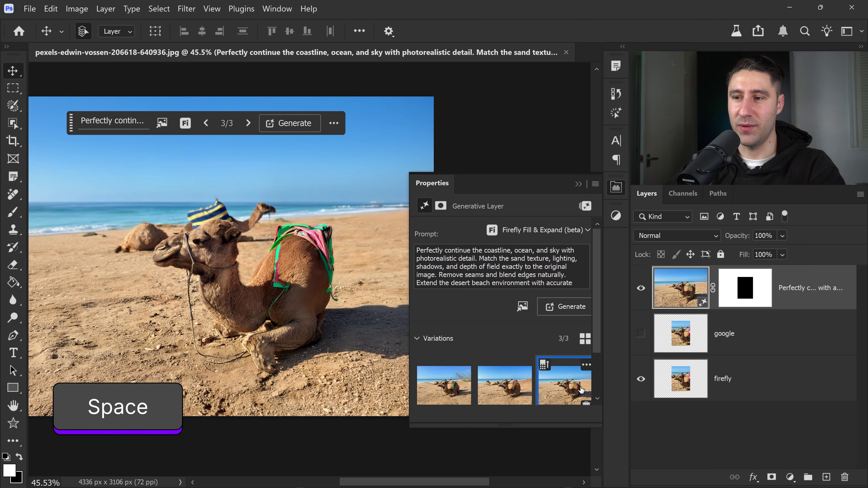
{"action": "left_click", "coordinate": [504, 386]}
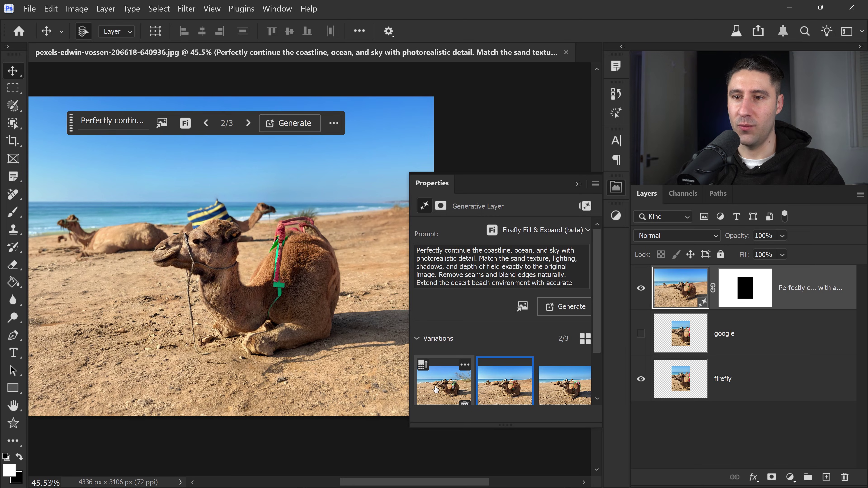
{"action": "left_click", "coordinate": [444, 386]}
- Hide the firefly layer, show the google layer, and select the empty margins around its photo
{"action": "left_click", "coordinate": [578, 184]}
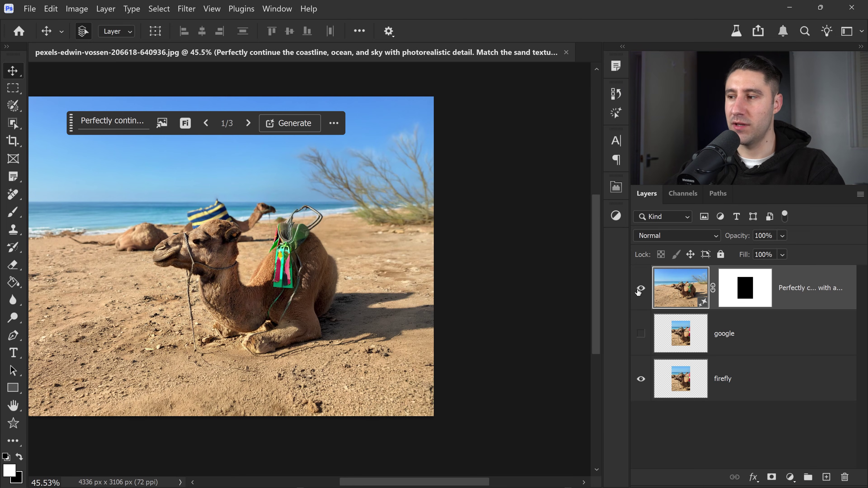
{"action": "left_click", "coordinate": [641, 288]}
{"action": "left_click", "coordinate": [749, 346]}
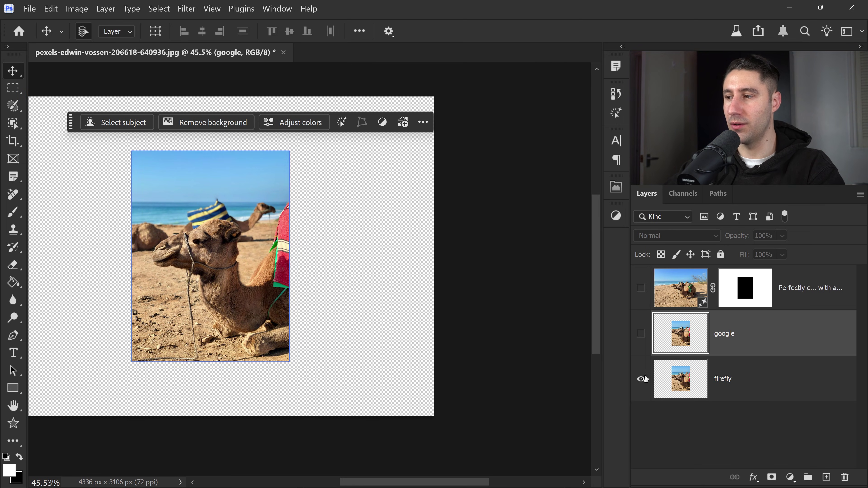
{"action": "left_click", "coordinate": [641, 379]}
{"action": "left_click", "coordinate": [642, 333]}
{"action": "left_click", "coordinate": [706, 333], "text": "ctrl"}
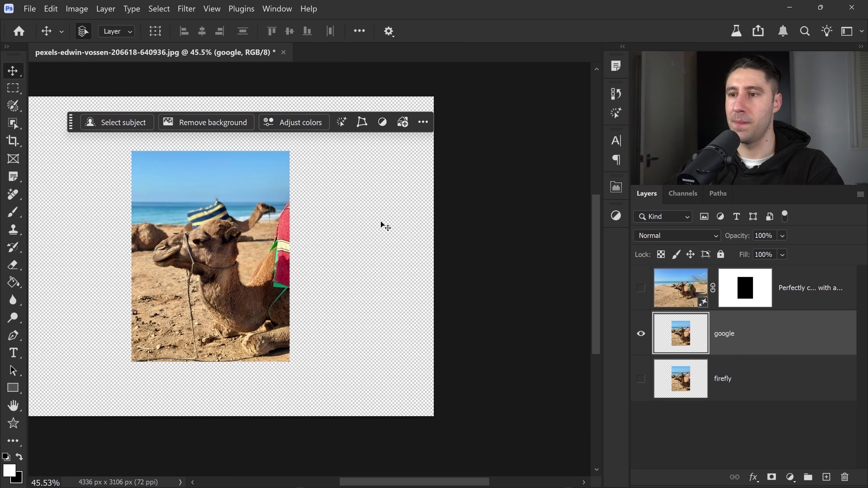
{"action": "left_click_drag", "start_coordinate": [286, 245], "coordinate": [354, 238]}
{"action": "key", "text": "ctrl+shift+i"}
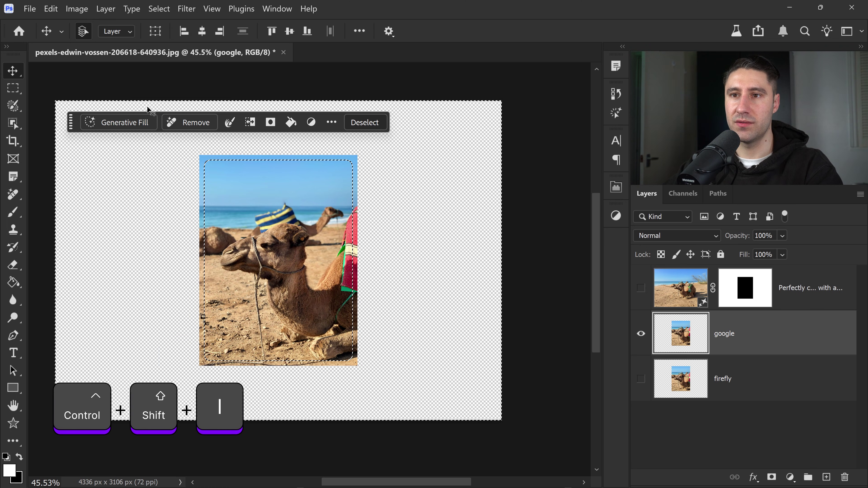
- Generate the coastline extension from the pasted prompt with Gemini 3 (with Nano Banana Pro)
{"action": "left_click", "coordinate": [120, 122]}
{"action": "key", "text": "ctrl+v"}
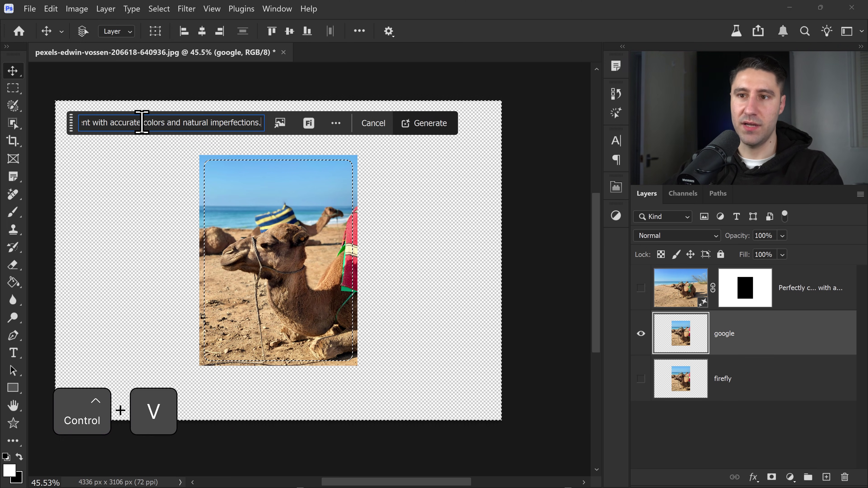
{"action": "left_click", "coordinate": [309, 123]}
{"action": "left_click", "coordinate": [329, 222]}
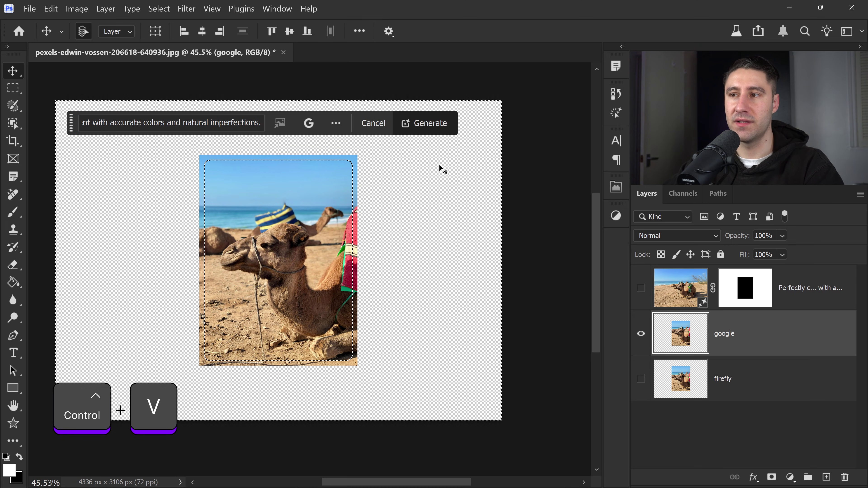
{"action": "left_click", "coordinate": [442, 127]}
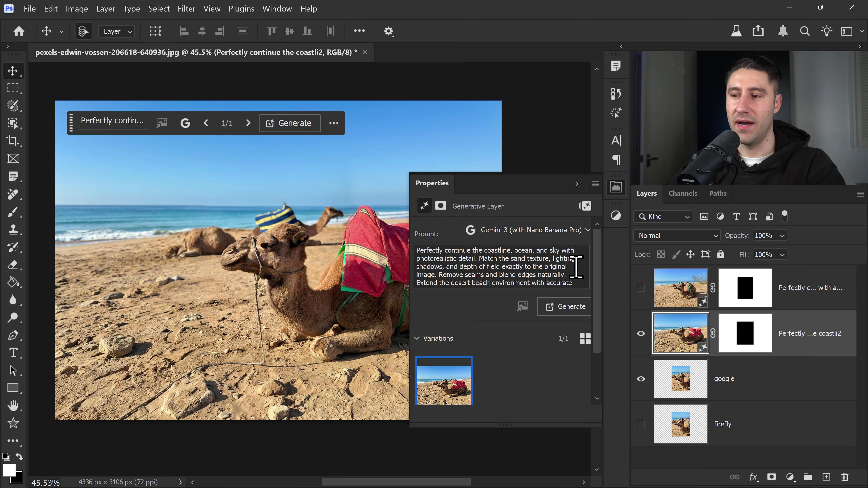
{"action": "left_click", "coordinate": [578, 185]}
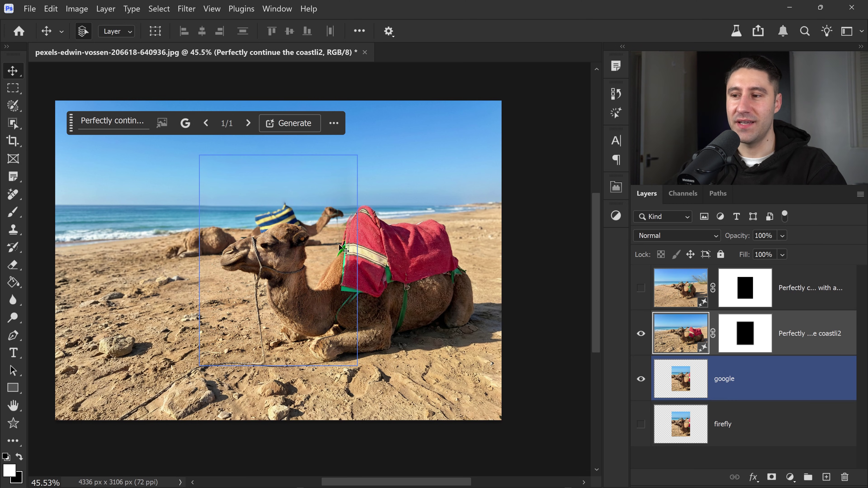
- Toggle the Gemini result off and on to compare with the original
{"action": "left_click", "coordinate": [641, 334]}
{"action": "left_click", "coordinate": [641, 334]}
{"action": "left_click", "coordinate": [641, 335]}
{"action": "left_click", "coordinate": [641, 334]}
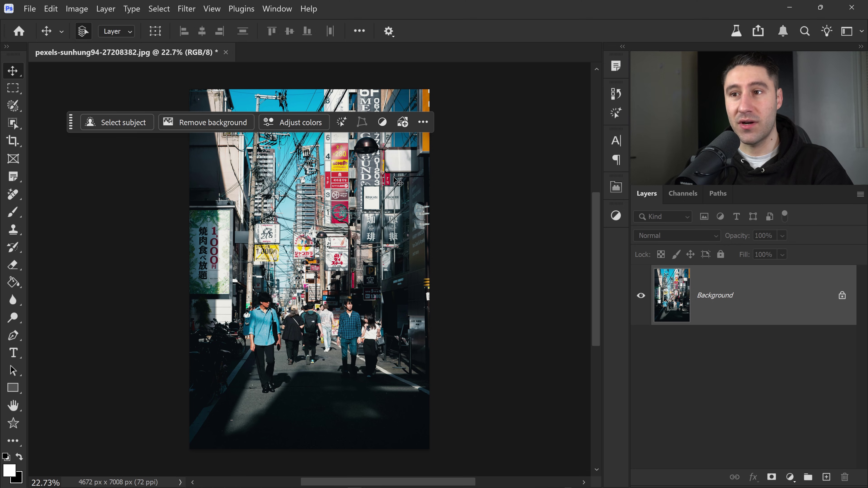
- Paint a rounded selection over the lower-right street and pedestrians with the Selection Brush Tool
{"action": "left_click", "coordinate": [13, 106]}
{"action": "left_click", "coordinate": [60, 105]}
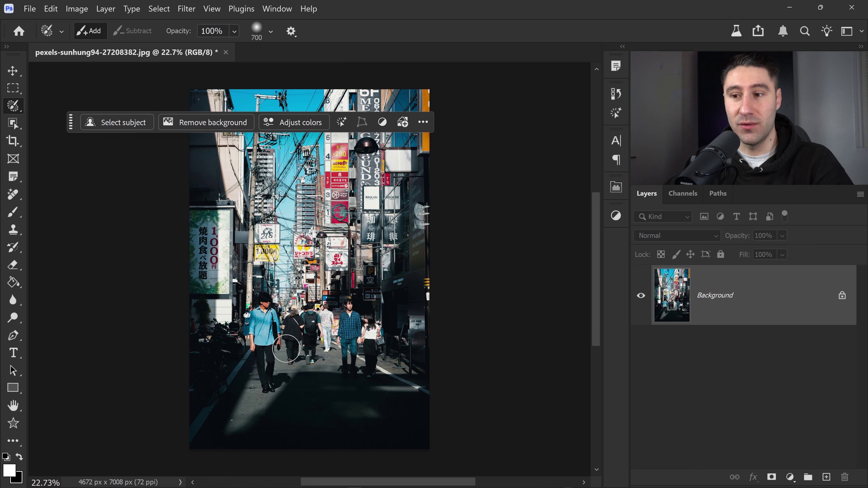
{"action": "mouse_move", "coordinate": [284, 392]}
{"action": "left_mouse_down"}
{"action": "mouse_move", "coordinate": [306, 331]}
{"action": "mouse_move", "coordinate": [322, 324]}
{"action": "mouse_move", "coordinate": [376, 326]}
{"action": "mouse_move", "coordinate": [400, 345]}
{"action": "mouse_move", "coordinate": [409, 369]}
{"action": "mouse_move", "coordinate": [404, 411]}
{"action": "mouse_move", "coordinate": [388, 431]}
{"action": "mouse_move", "coordinate": [362, 443]}
{"action": "mouse_move", "coordinate": [319, 445]}
{"action": "mouse_move", "coordinate": [288, 423]}
{"action": "mouse_move", "coordinate": [279, 382]}
{"action": "left_mouse_up"}
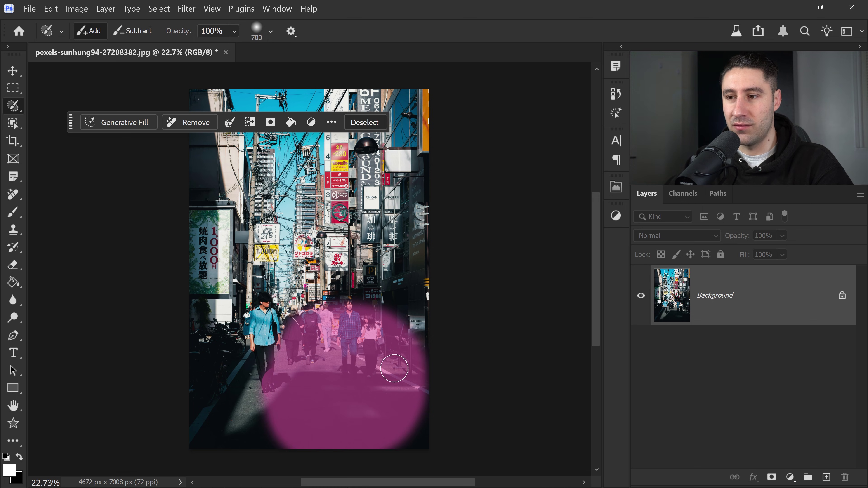
{"action": "mouse_move", "coordinate": [393, 330]}
{"action": "left_mouse_down"}
{"action": "mouse_move", "coordinate": [364, 311]}
{"action": "mouse_move", "coordinate": [321, 310]}
{"action": "mouse_move", "coordinate": [291, 327]}
{"action": "mouse_move", "coordinate": [280, 359]}
{"action": "left_mouse_up"}
{"action": "left_click", "coordinate": [12, 71]}
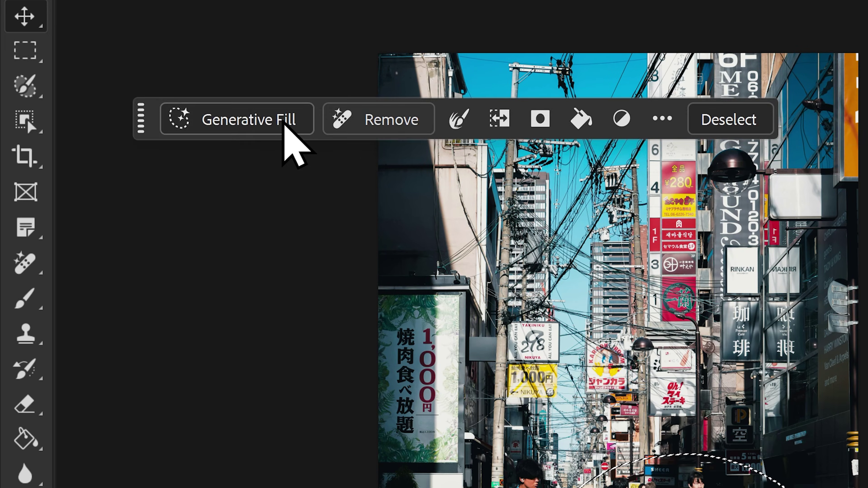
- Generate a young man with a bicycle in the selection using Gemini 3
{"action": "left_click", "coordinate": [283, 123]}
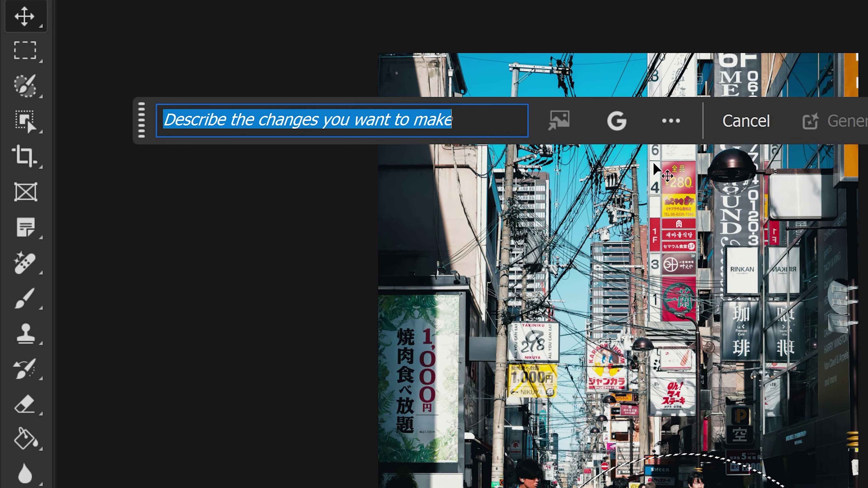
{"action": "key", "text": "ctrl+v"}
{"action": "left_click_drag", "start_coordinate": [464, 118], "coordinate": [72, 97]}
{"action": "left_click", "coordinate": [344, 118]}
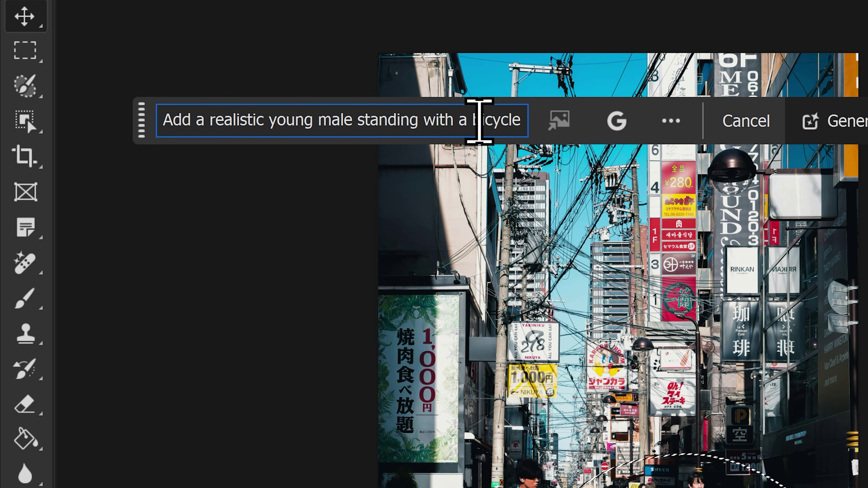
{"action": "key", "text": "ctrl+a"}
{"action": "left_click", "coordinate": [479, 131]}
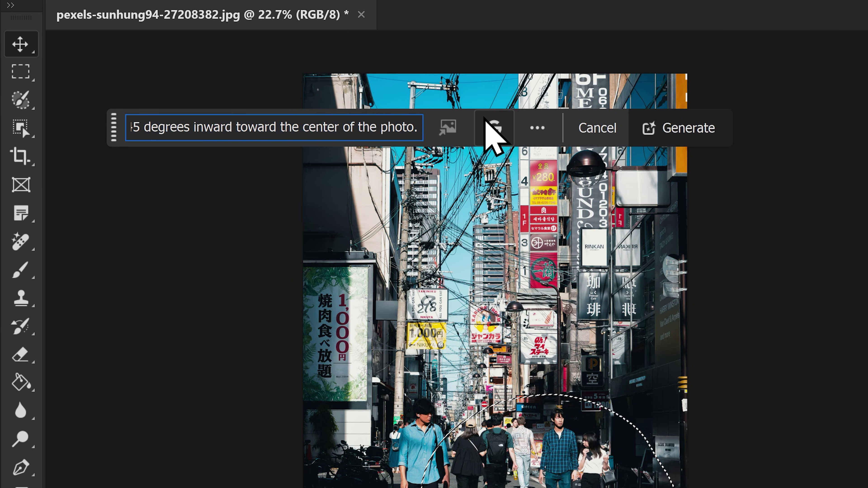
{"action": "left_click", "coordinate": [493, 128]}
{"action": "left_click", "coordinate": [482, 296]}
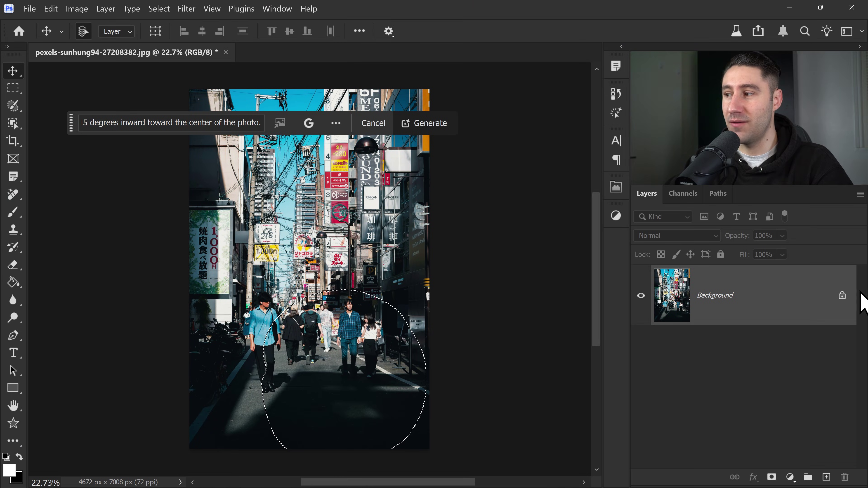
{"action": "left_click", "coordinate": [843, 298]}
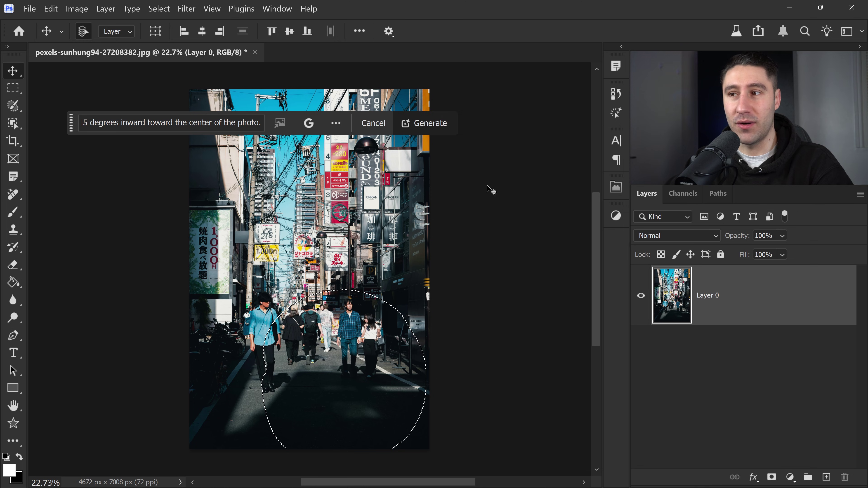
{"action": "left_click", "coordinate": [426, 125]}
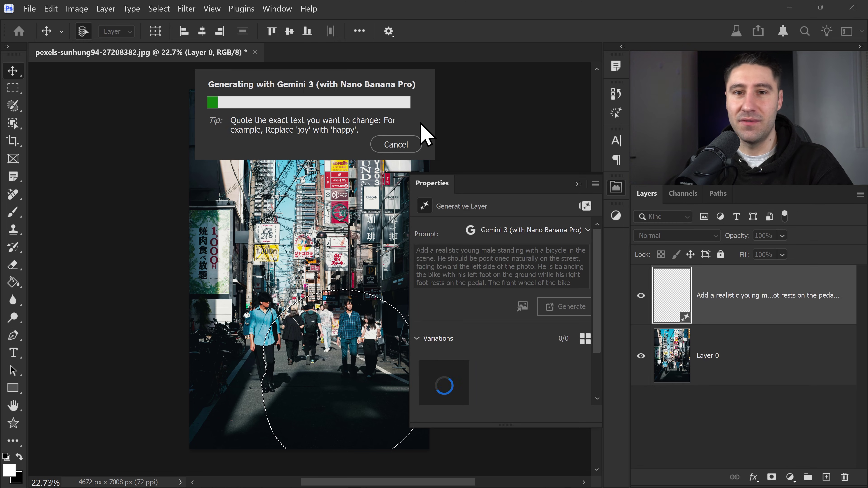
- Toggle the generated cyclist to compare, leave him visible, and select Layer 0
{"action": "left_click", "coordinate": [579, 184]}
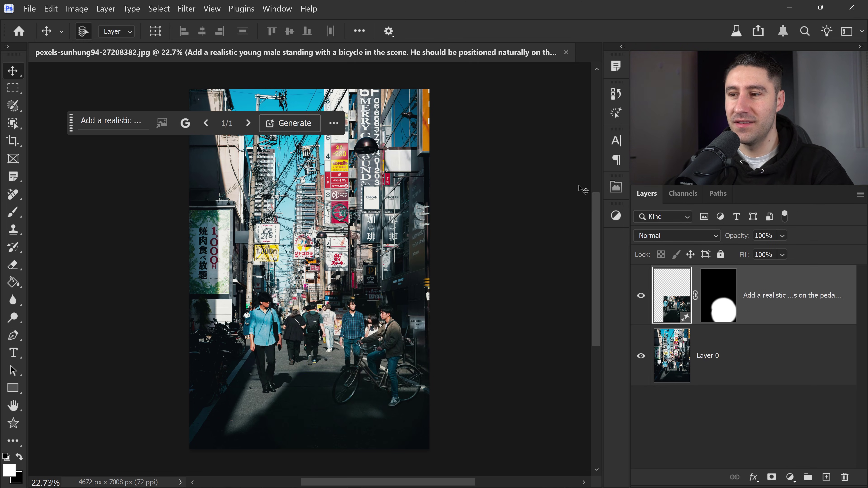
{"action": "left_click", "coordinate": [641, 296]}
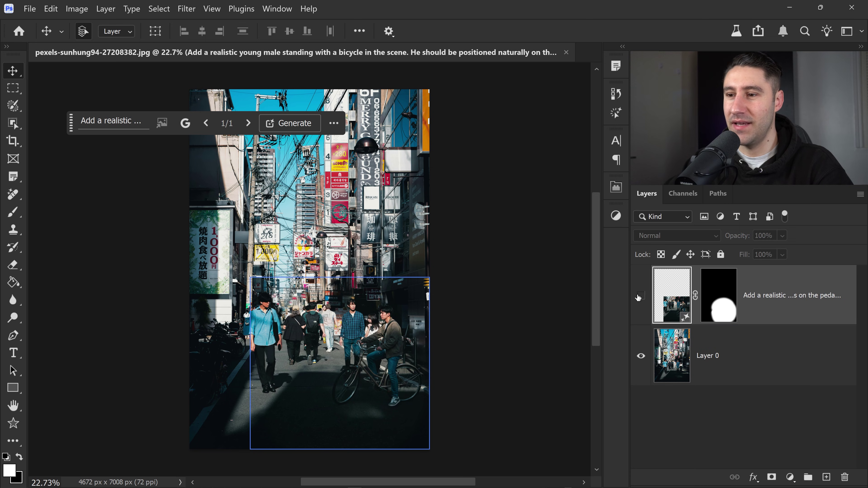
{"action": "left_click", "coordinate": [641, 296]}
{"action": "left_click", "coordinate": [641, 296]}
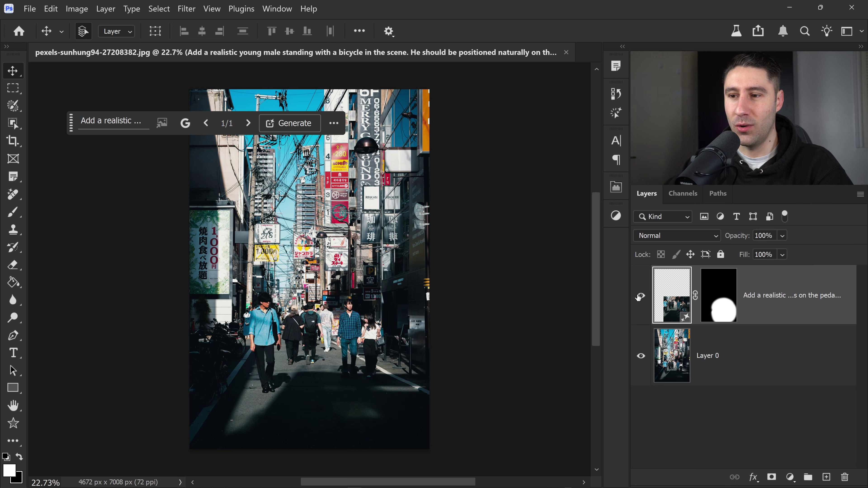
{"action": "left_click", "coordinate": [641, 295]}
{"action": "left_click", "coordinate": [641, 296]}
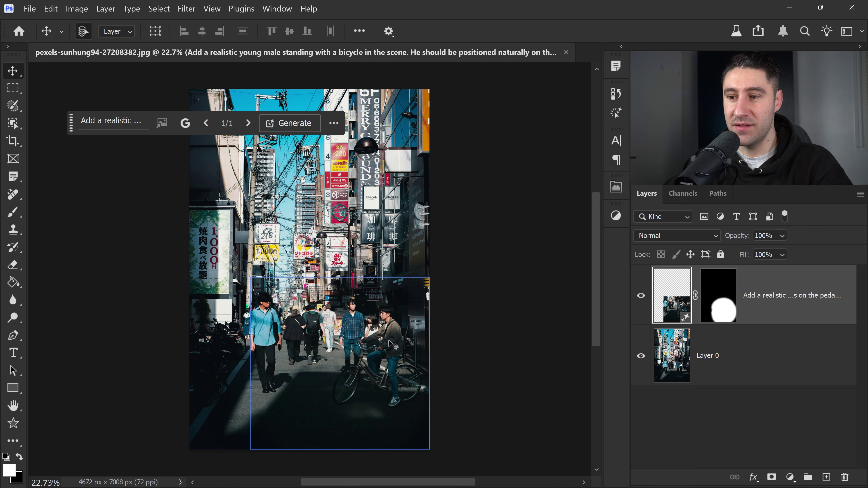
{"action": "left_click", "coordinate": [429, 275]}
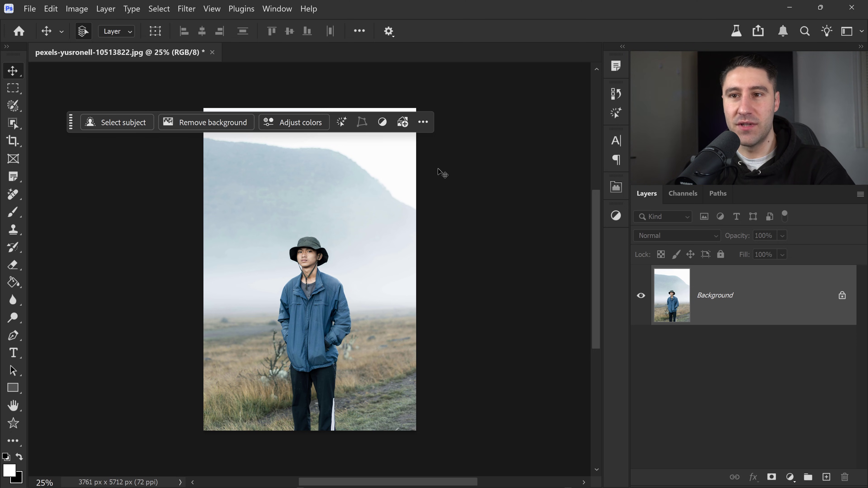
- Select the whole portrait, unlock the Background, and enter an identity-preserving prompt with Gemini 3
{"action": "key", "text": "ctrl+a"}
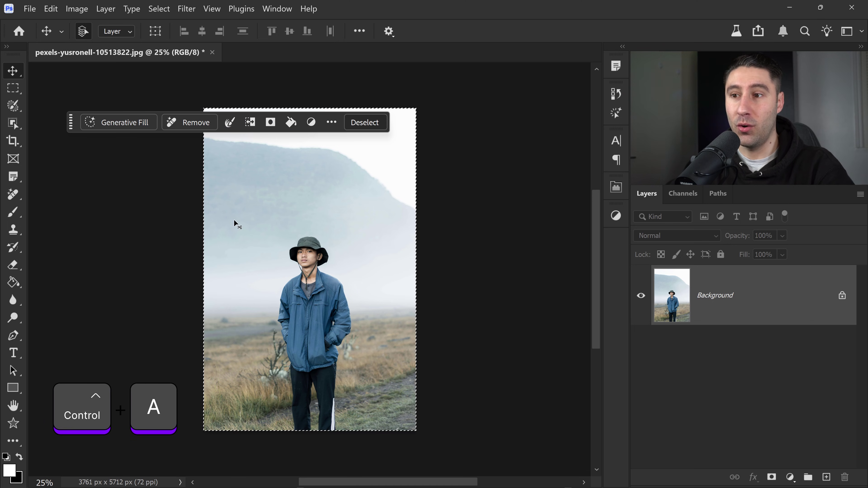
{"action": "left_click", "coordinate": [843, 296]}
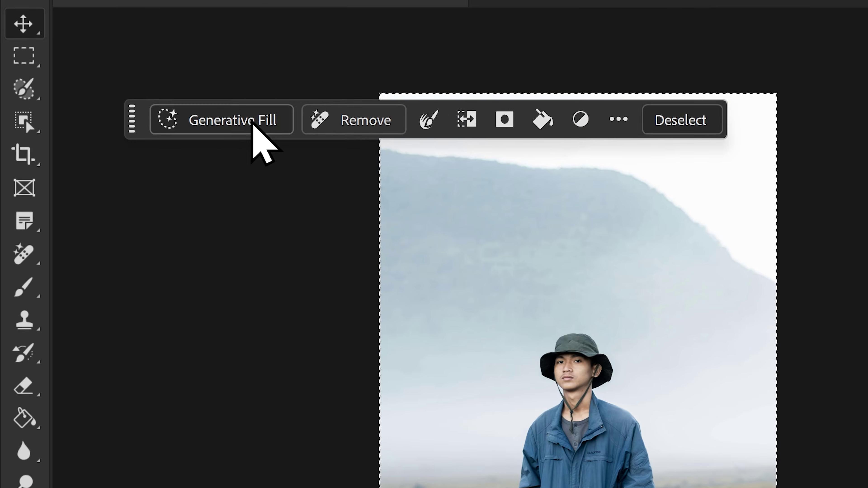
{"action": "left_click", "coordinate": [150, 124]}
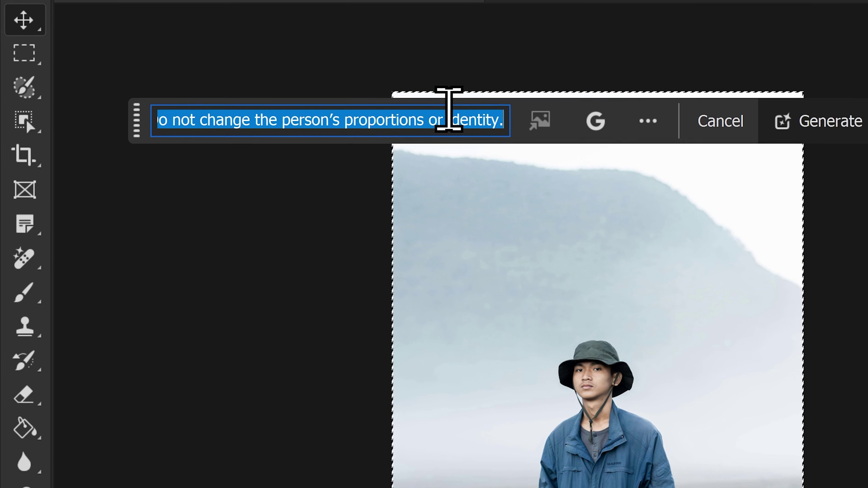
{"action": "left_click", "coordinate": [446, 104]}
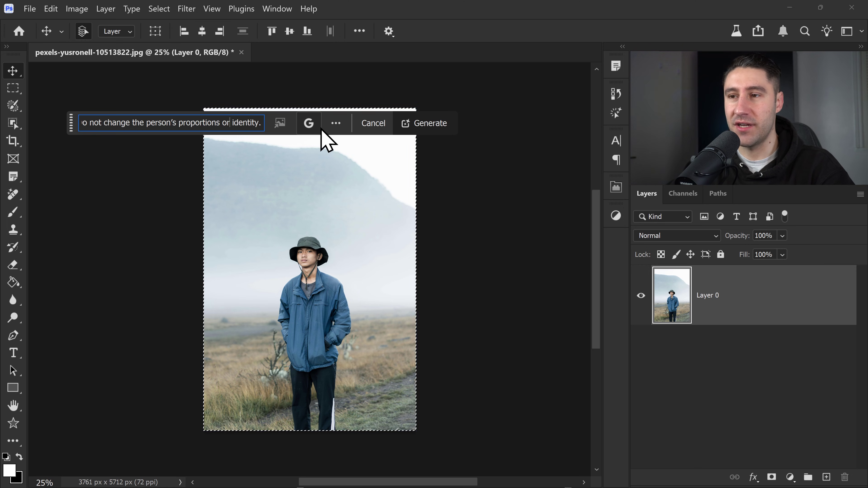
{"action": "left_click", "coordinate": [309, 123]}
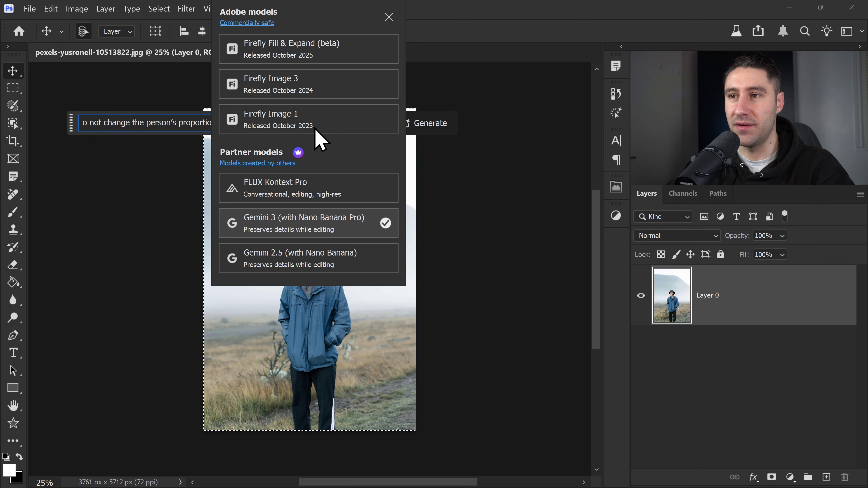
{"action": "left_click", "coordinate": [308, 225]}
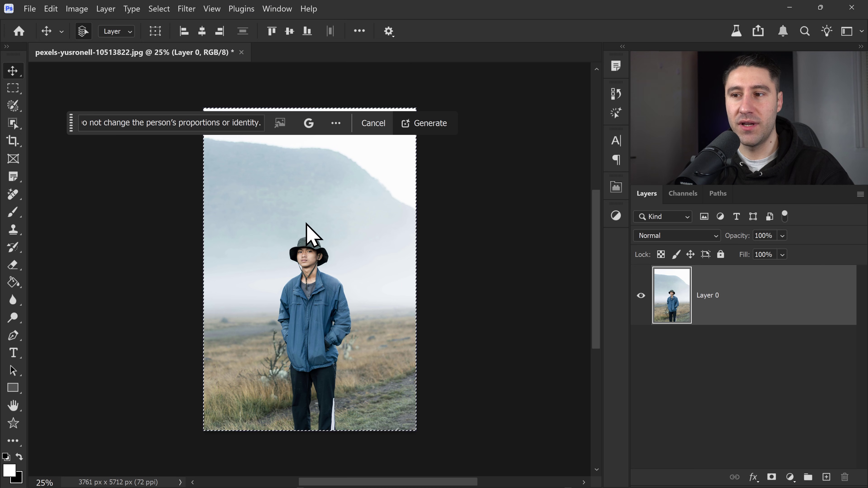
- Generate the high-angle 45-degree portrait and toggle it against the original, zooming in on the face
{"action": "left_click", "coordinate": [429, 126]}
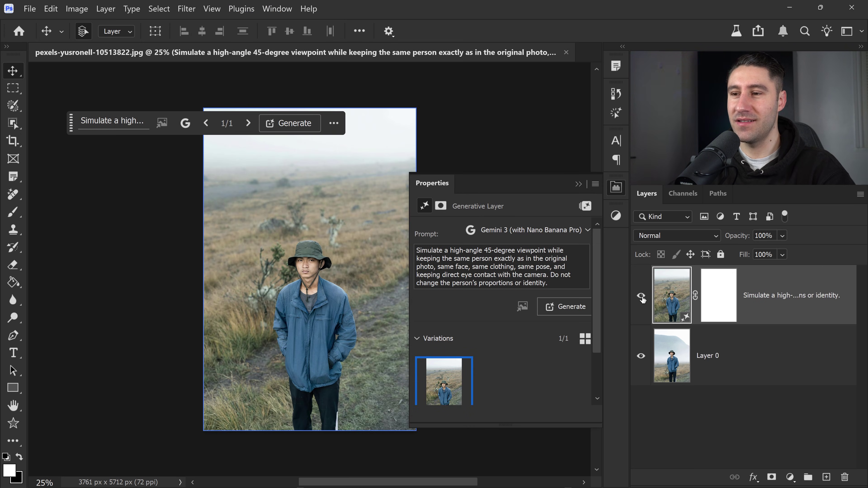
{"action": "left_click", "coordinate": [642, 297]}
{"action": "left_click", "coordinate": [642, 297]}
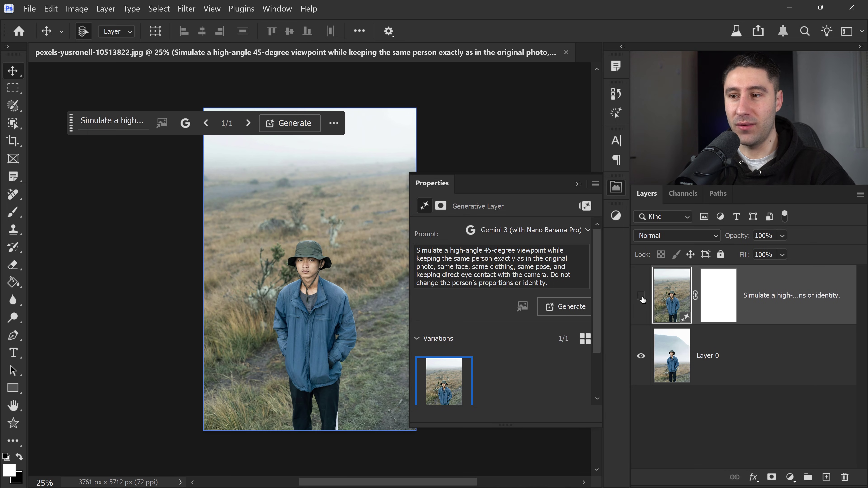
{"action": "left_click", "coordinate": [643, 297]}
{"action": "left_click", "coordinate": [642, 297]}
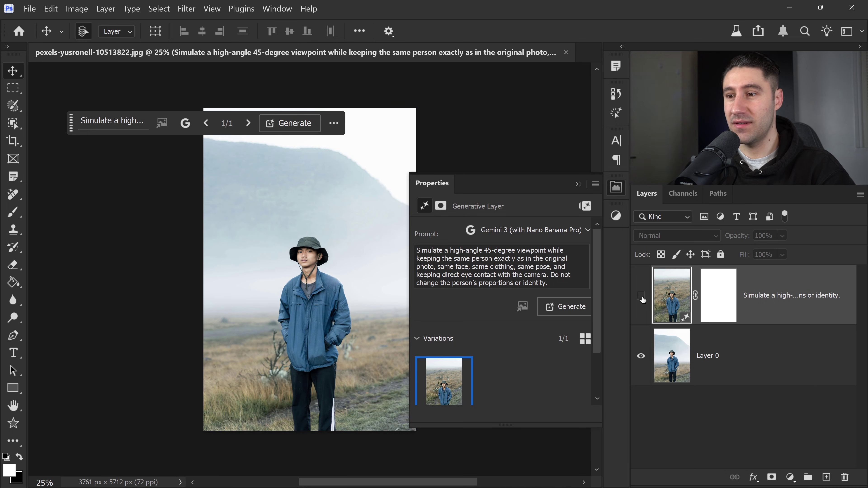
{"action": "left_click", "coordinate": [642, 297]}
{"action": "scroll", "coordinate": [289, 238], "scroll_direction": "up", "scroll_amount": 6}
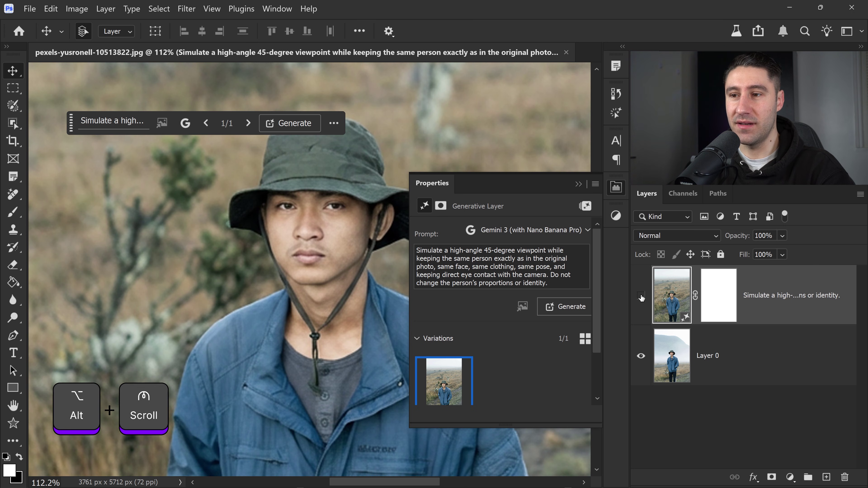
{"action": "left_click", "coordinate": [642, 297]}
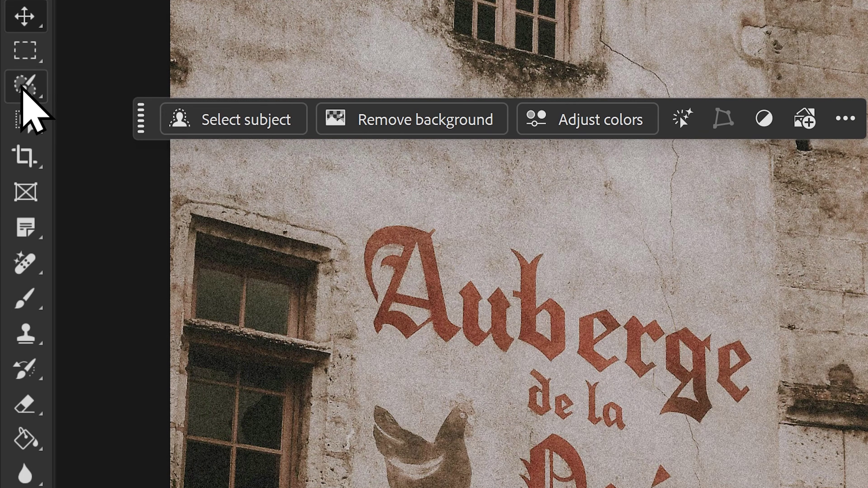
- Brush a selection over the Auberge de la Noire lettering and convert the Background into Layer 0
{"action": "right_click", "coordinate": [12, 106]}
{"action": "left_click", "coordinate": [44, 106]}
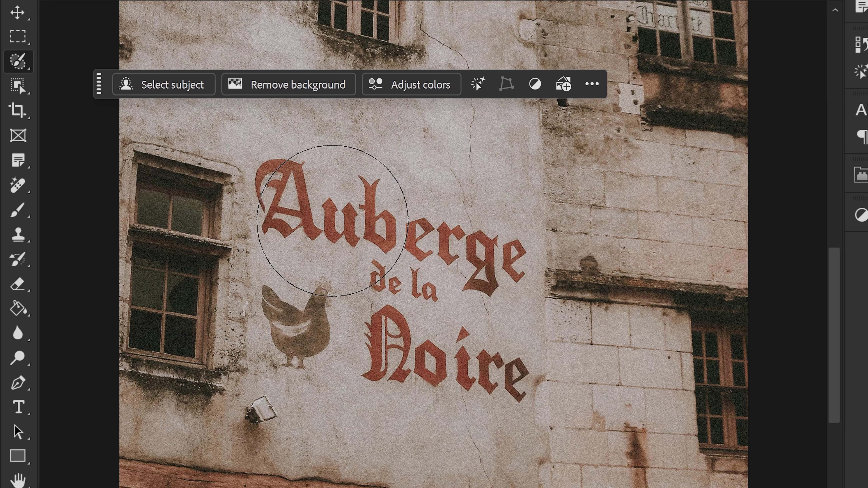
{"action": "key", "text": "ctrl+minus"}
{"action": "mouse_move", "coordinate": [349, 211]}
{"action": "left_mouse_down"}
{"action": "mouse_move", "coordinate": [384, 222]}
{"action": "mouse_move", "coordinate": [466, 319]}
{"action": "mouse_move", "coordinate": [441, 343]}
{"action": "left_mouse_up"}
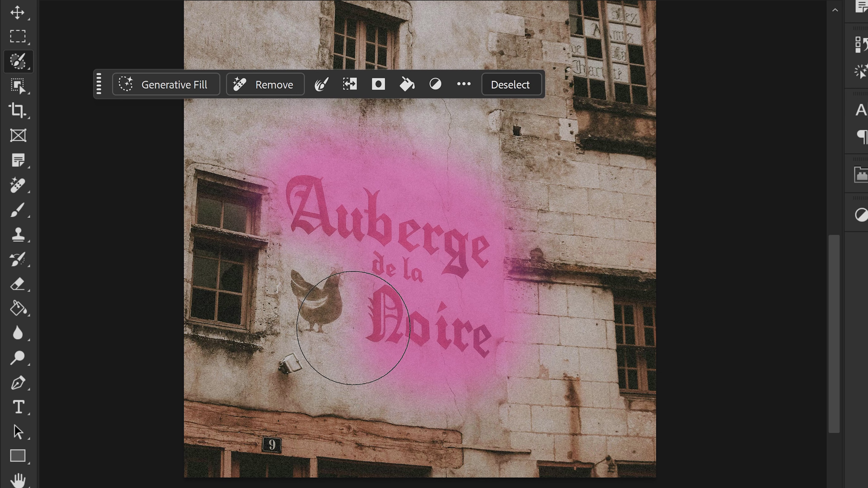
{"action": "left_click", "coordinate": [17, 13]}
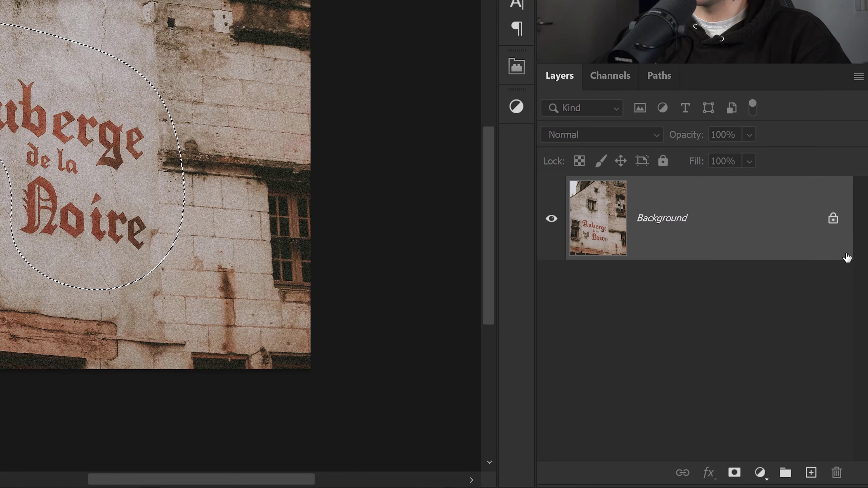
{"action": "left_click", "coordinate": [834, 218]}
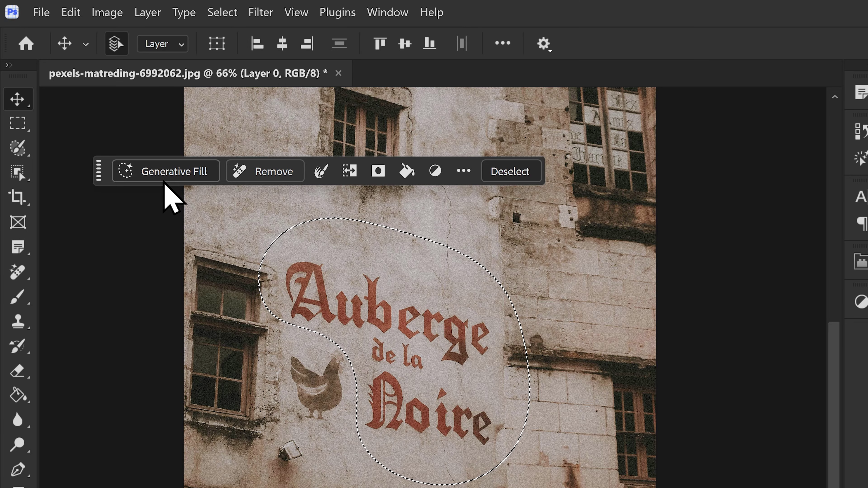
- Enter the Generative Fill prompt changing the sign to "Gaina De La ROM" in the same colour and style, keeping Gemini 3
{"action": "left_click", "coordinate": [160, 176]}
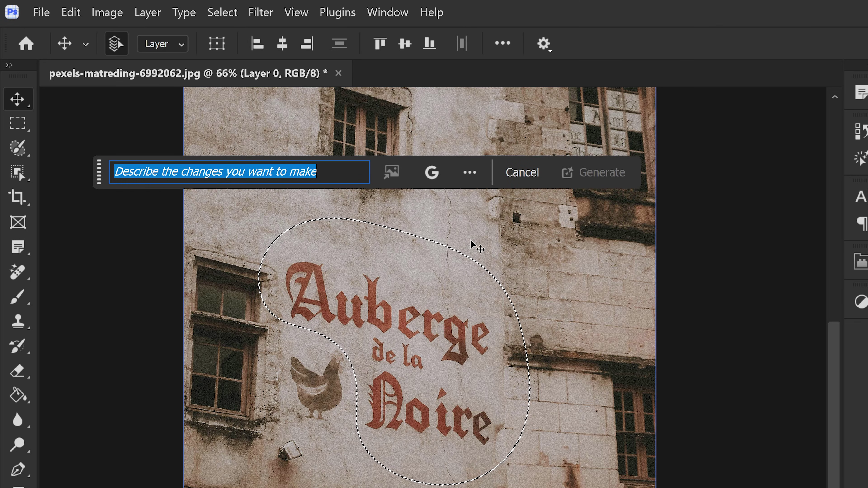
{"action": "type", "text": "change t"}
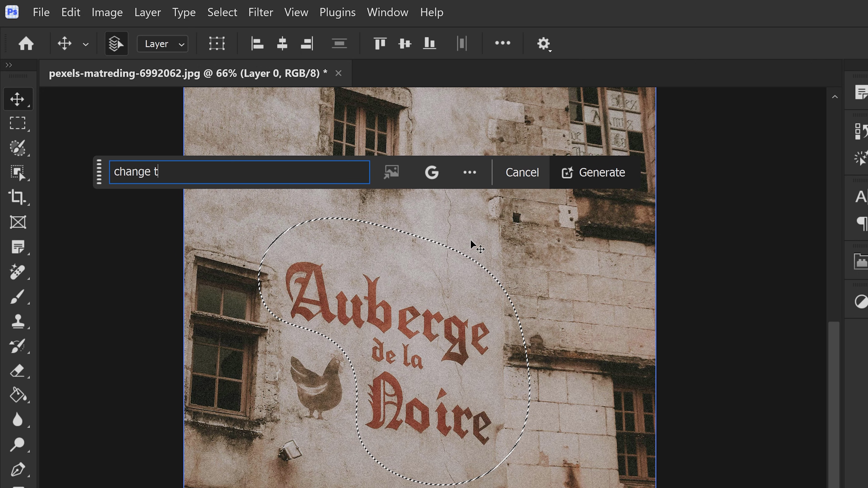
{"action": "type", "text": "he text to \""}
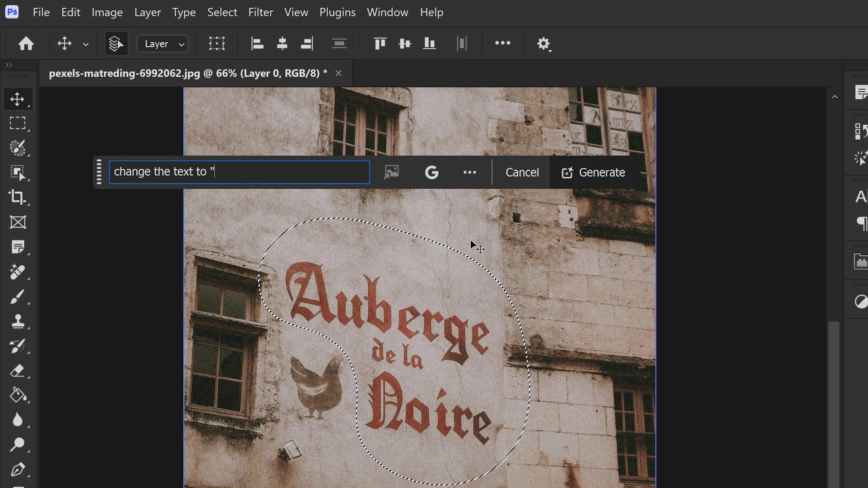
{"action": "type", "text": "Gaina De "}
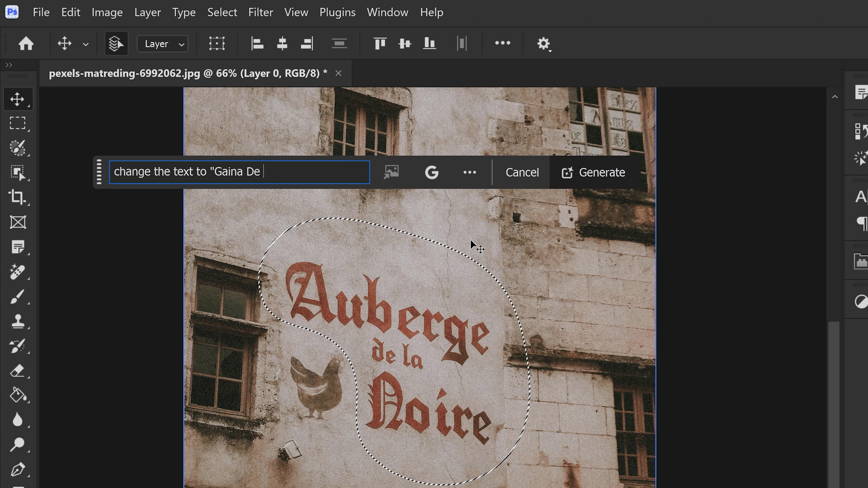
{"action": "type", "text": "La ROM\" but k"}
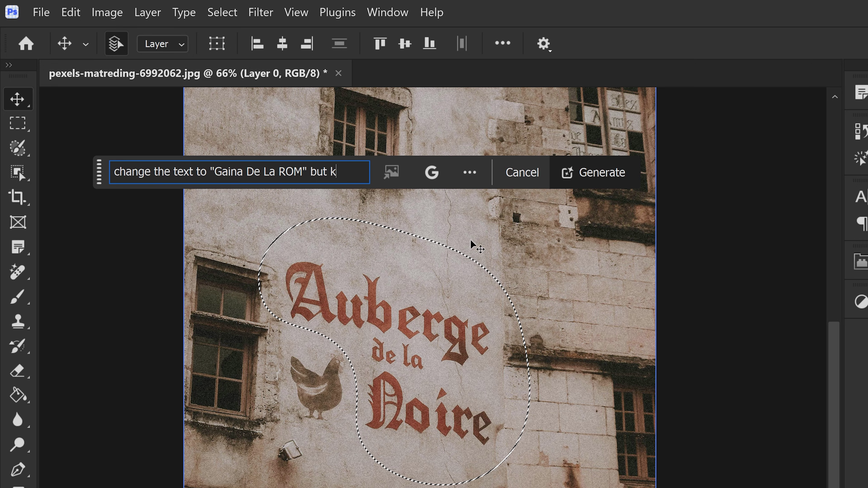
{"action": "type", "text": "eep the colo"}
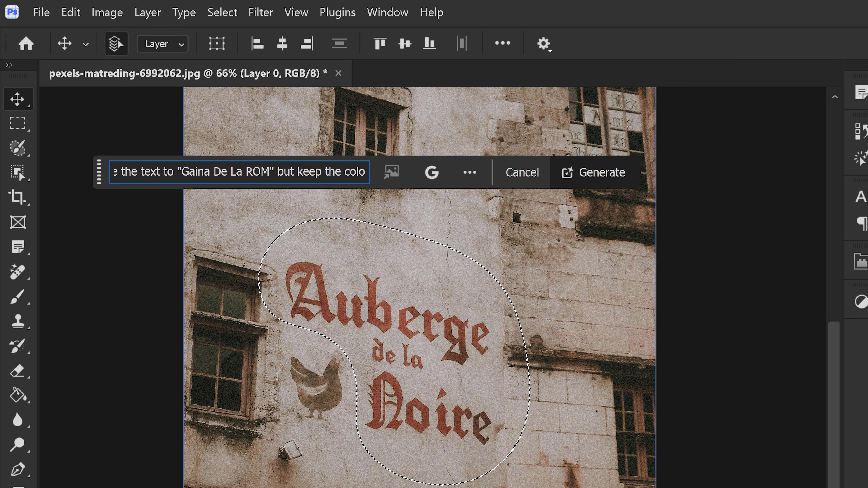
{"action": "type", "text": "ur and style ex"}
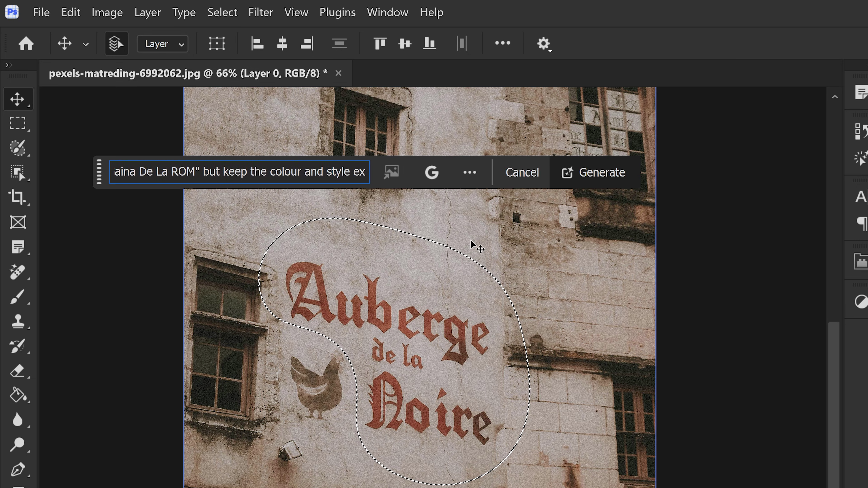
{"action": "type", "text": "actly the same on"}
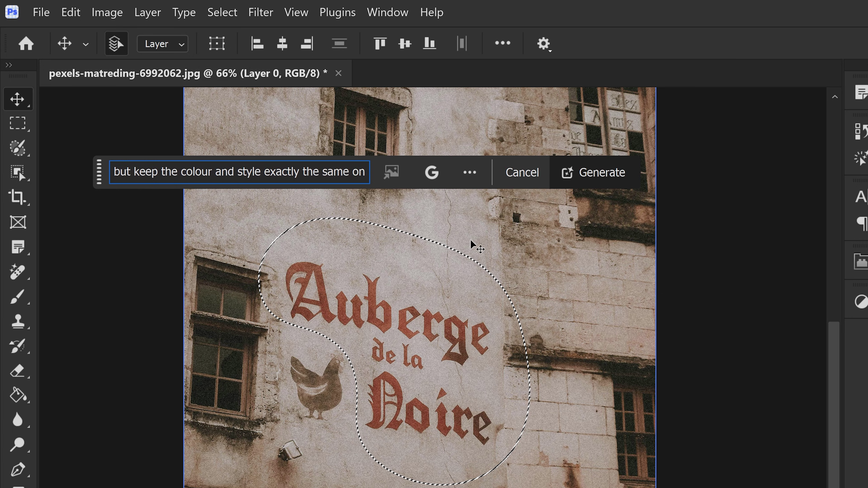
{"action": "type", "text": "ly change the text"}
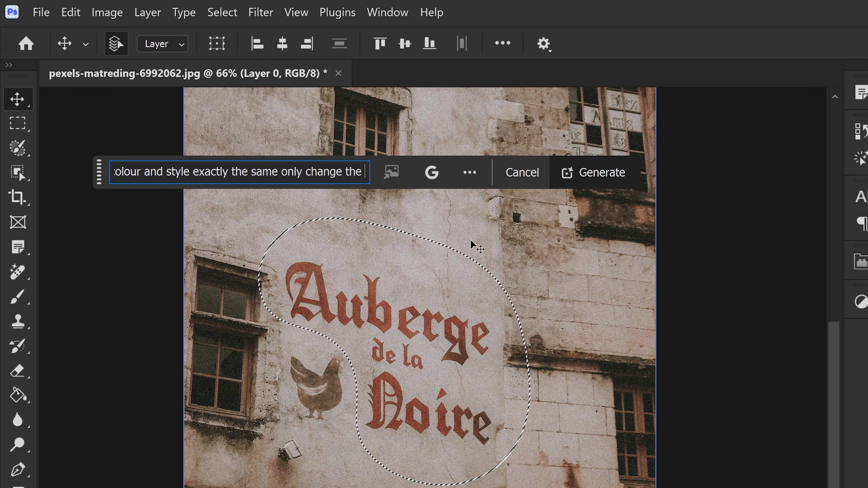
{"action": "left_click", "coordinate": [433, 173]}
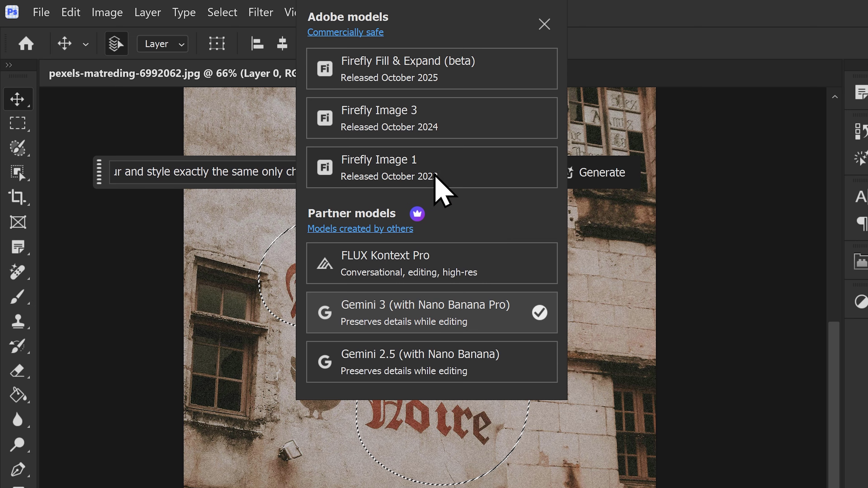
{"action": "left_click", "coordinate": [378, 305]}
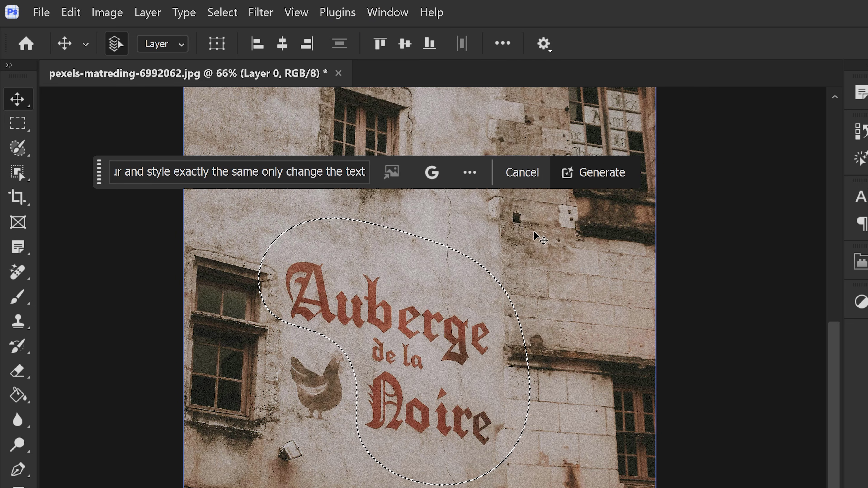
- Generate the rewritten Gaina De La ROM sign with Gemini 3 and show the result
{"action": "left_click", "coordinate": [611, 173]}
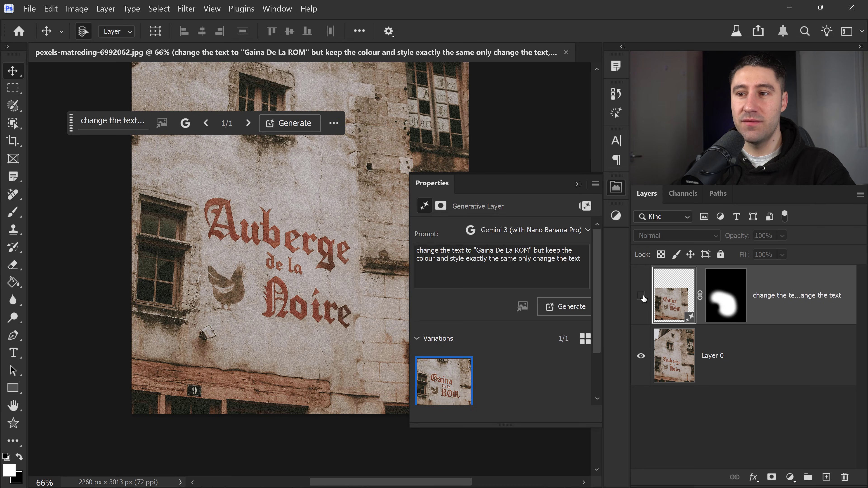
{"action": "left_click", "coordinate": [642, 297]}
{"action": "scroll", "coordinate": [320, 260], "scroll_direction": "up", "scroll_amount": 5}
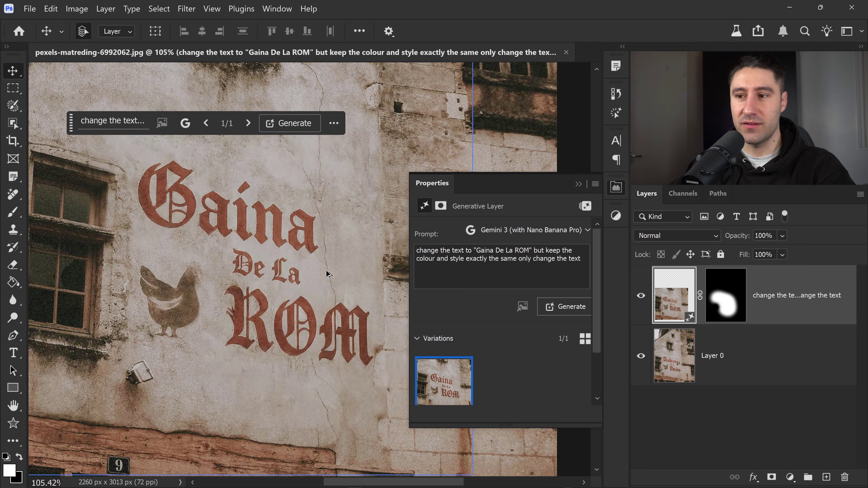
{"action": "scroll", "coordinate": [348, 281], "scroll_direction": "down", "scroll_amount": 1}
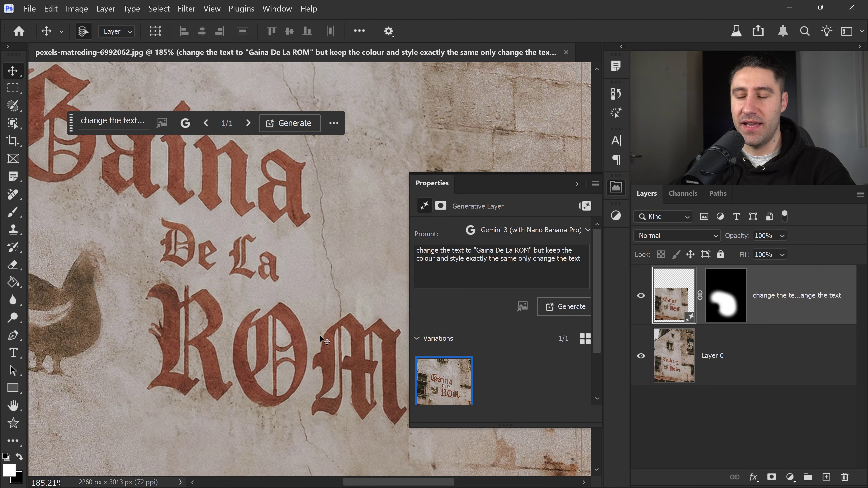
- Collapse Properties to inspect the new sign, then select all of the antlered portrait
{"action": "left_click", "coordinate": [580, 185]}
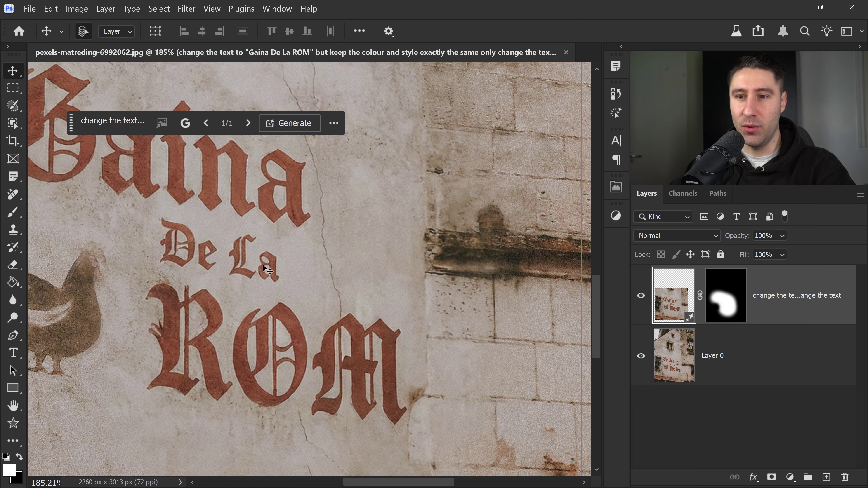
{"action": "scroll", "coordinate": [89, 271], "scroll_direction": "up", "scroll_amount": 4}
{"action": "scroll", "coordinate": [194, 259], "scroll_direction": "down", "scroll_amount": 5}
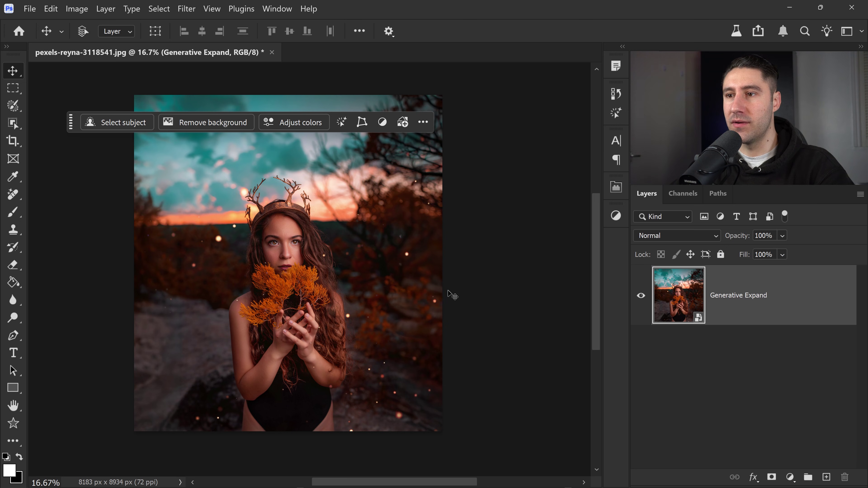
{"action": "key", "text": "ctrl+a"}
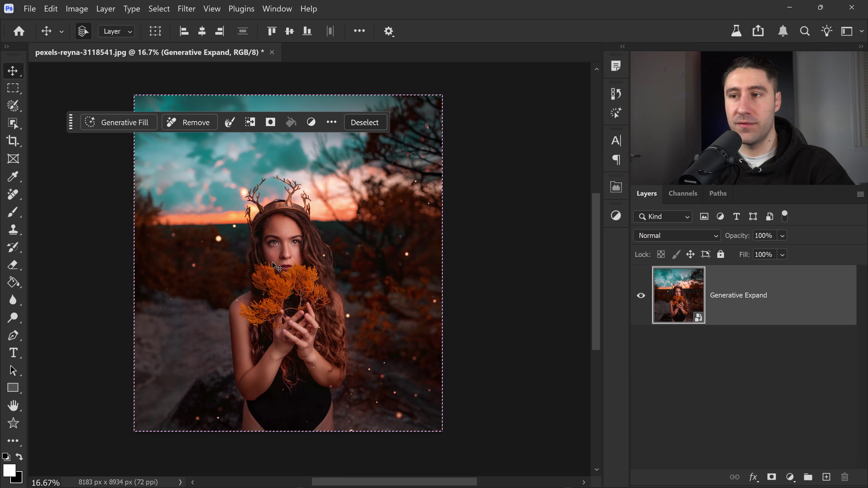
- Paste the fantasy movie poster prompt into Generative Fill for the whole portrait
{"action": "left_click", "coordinate": [117, 123]}
{"action": "key", "text": "ctrl+v"}
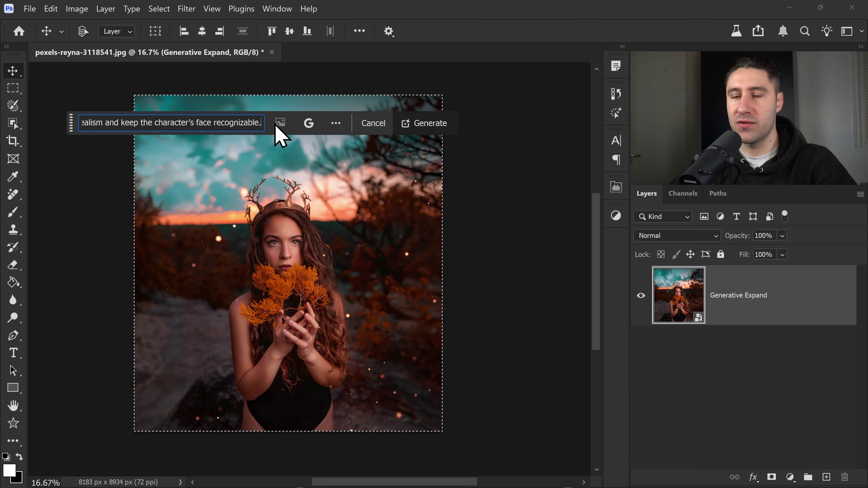
{"action": "left_click_drag", "start_coordinate": [246, 122], "coordinate": [6, 138]}
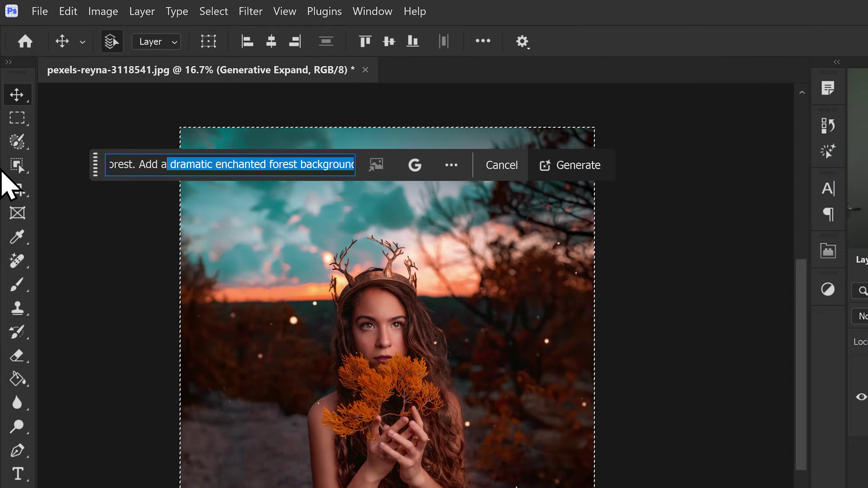
{"action": "left_click_drag", "start_coordinate": [2, 173], "coordinate": [49, 158]}
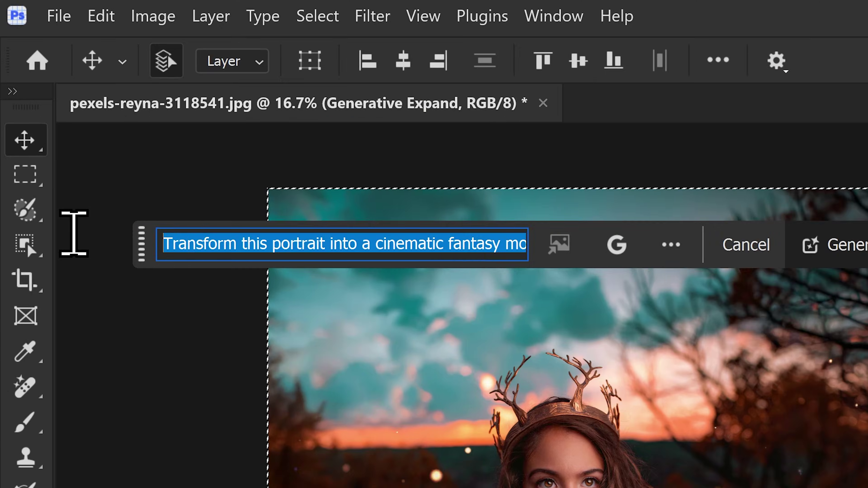
{"action": "left_click", "coordinate": [204, 171]}
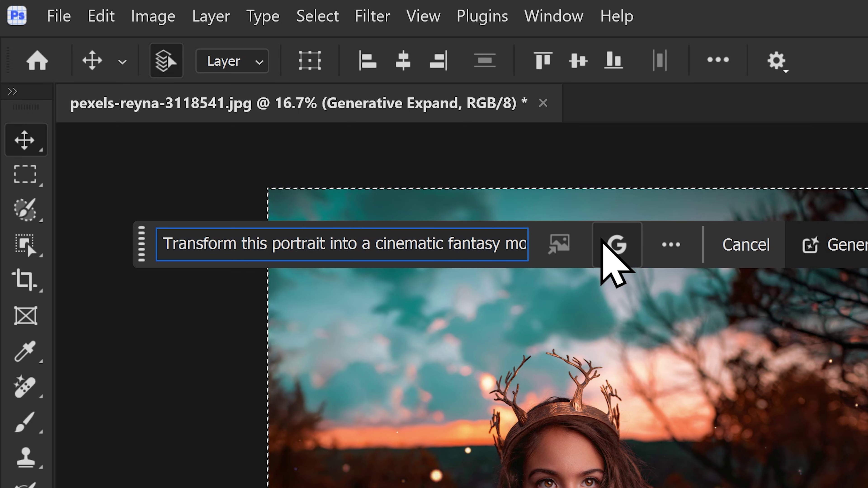
- Generate the 'Lost in the Magical Forest' poster with Gemini 3 and view it whole
{"action": "left_click", "coordinate": [601, 241]}
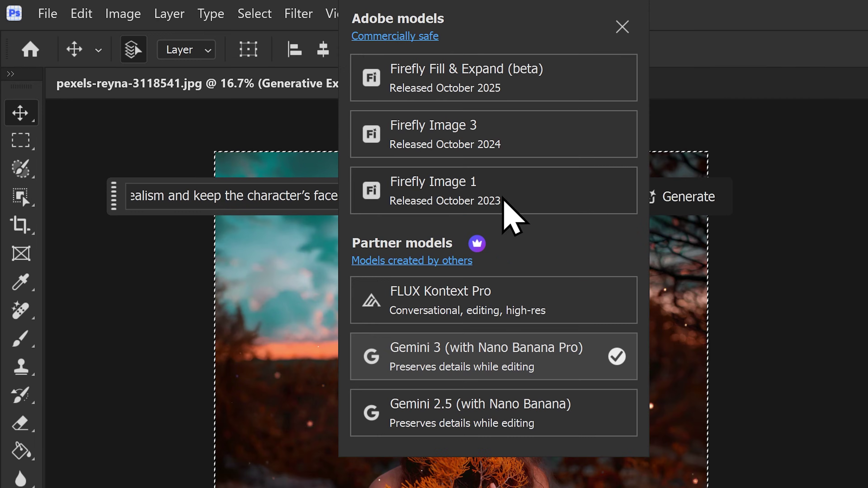
{"action": "left_click", "coordinate": [622, 438]}
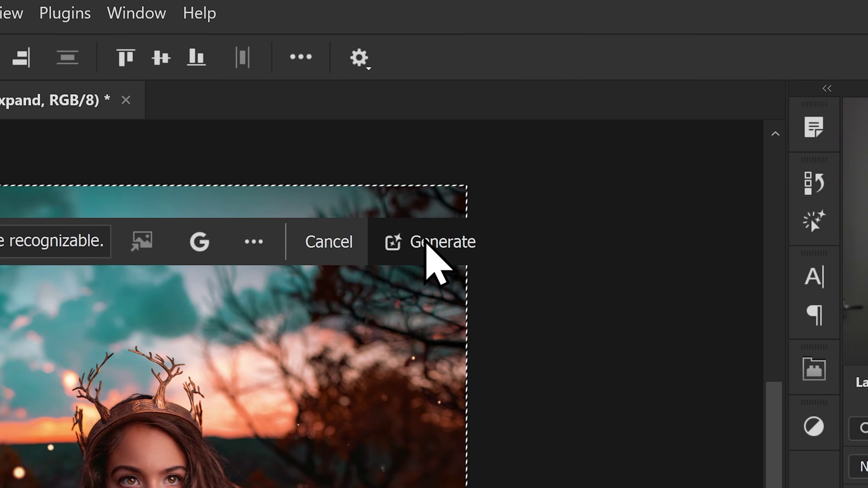
{"action": "left_click", "coordinate": [650, 203]}
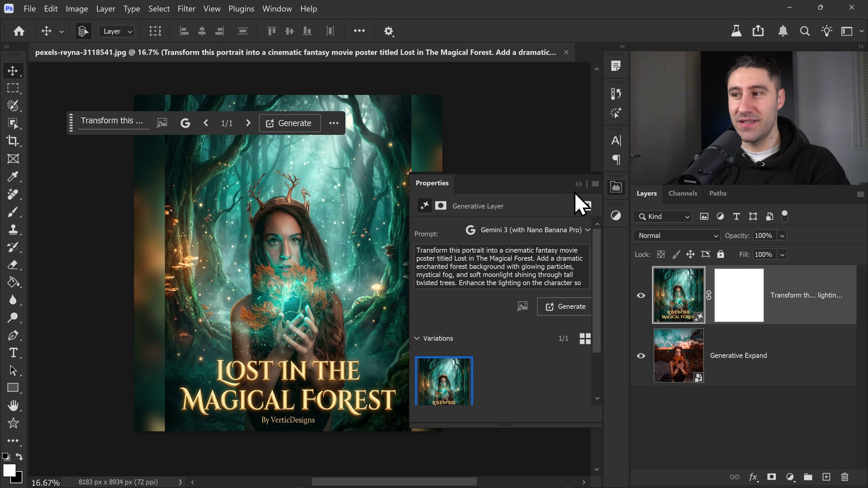
{"action": "left_click", "coordinate": [578, 185]}
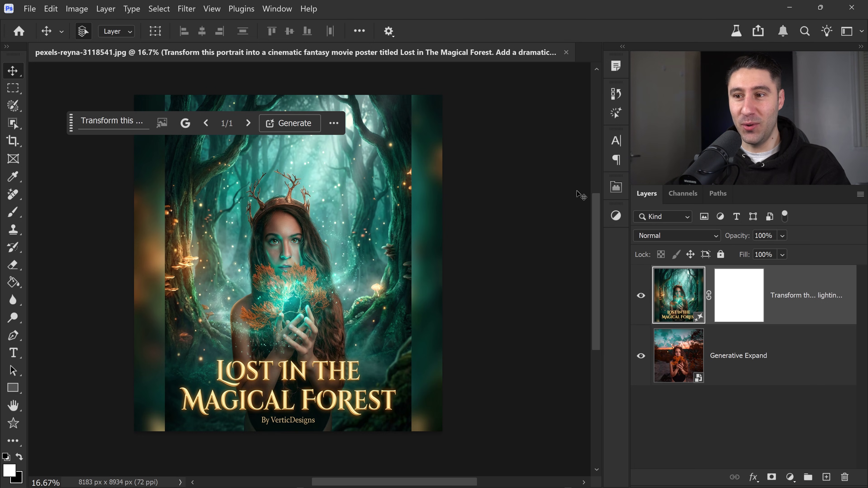
{"action": "scroll", "coordinate": [319, 257], "scroll_direction": "down", "scroll_amount": 1}
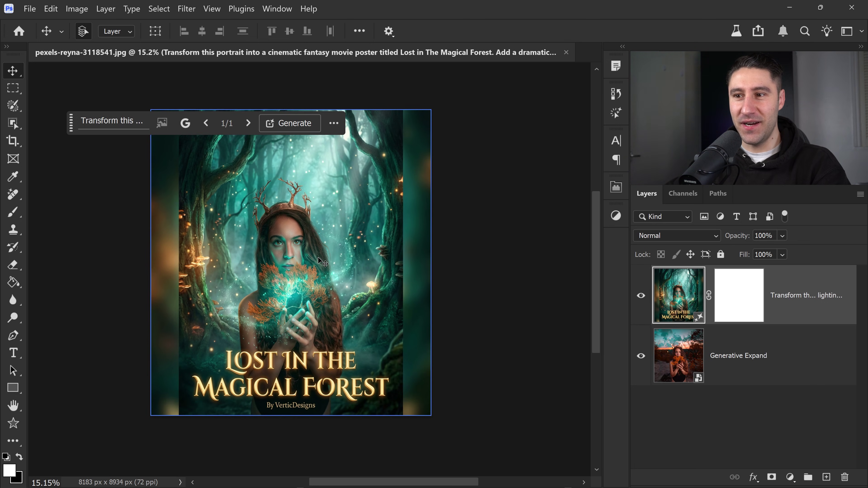
{"action": "left_click_drag", "start_coordinate": [323, 263], "coordinate": [335, 273]}
- View the Black Forest Witch example poster in Photos, then close it
{"action": "key", "text": "alt+Tab"}
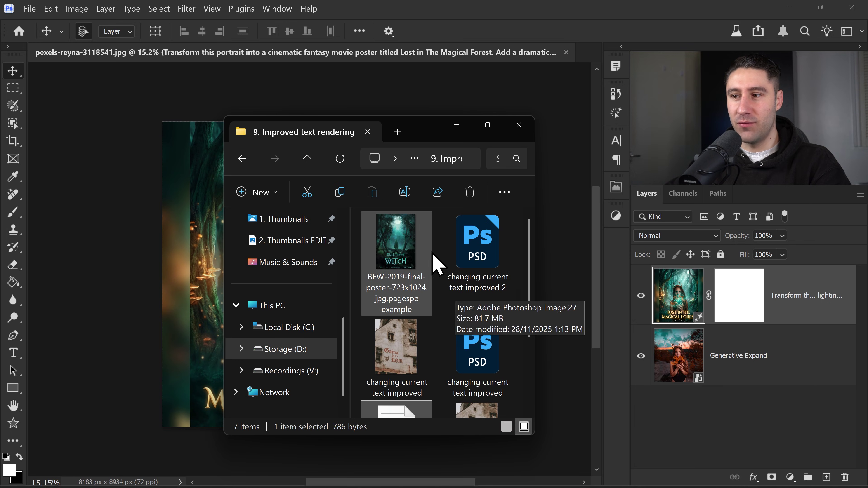
{"action": "left_click", "coordinate": [414, 261]}
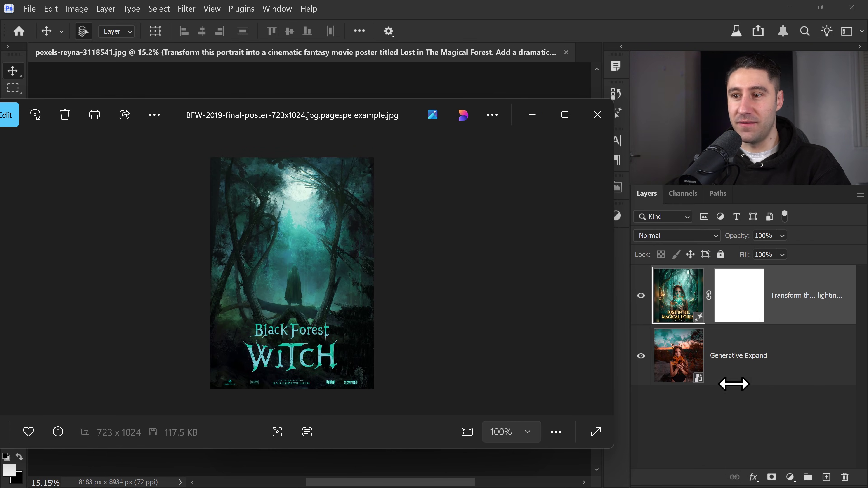
{"action": "key", "text": "alt+Tab"}
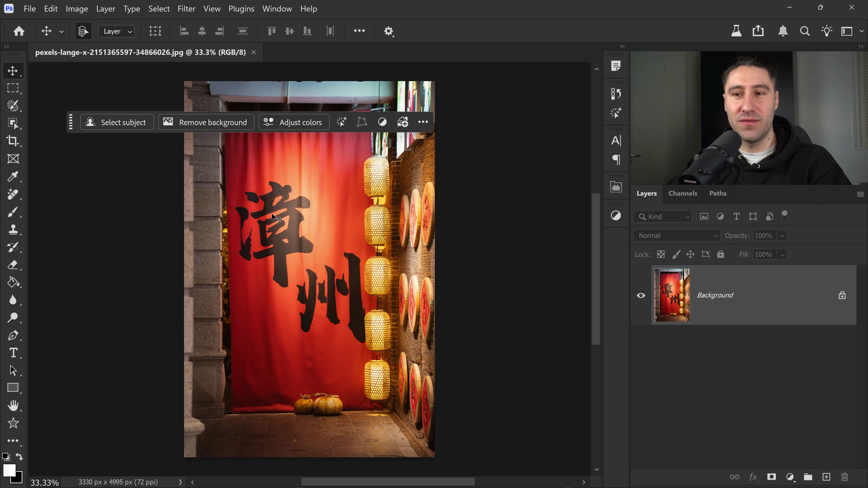
- Unlock the banner photo's Background, select all, and paste the 火锅馆 Generative Fill prompt
{"action": "left_click", "coordinate": [843, 301]}
{"action": "key", "text": "ctrl+a"}
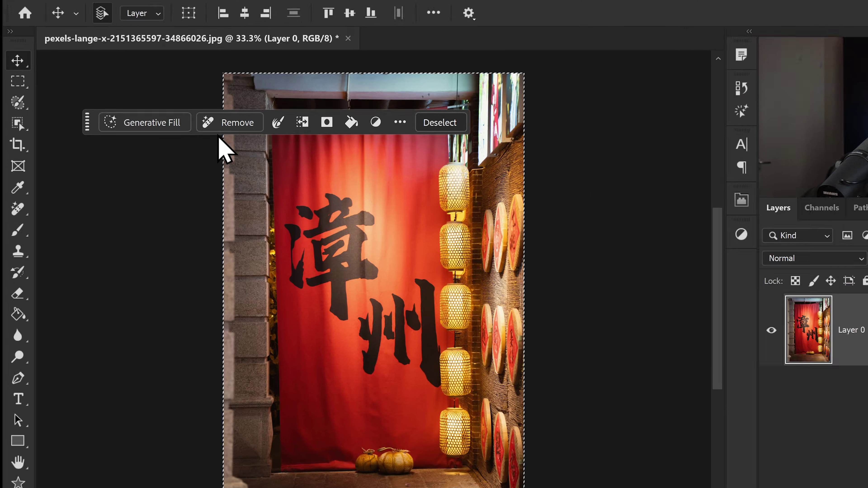
{"action": "left_click", "coordinate": [162, 123]}
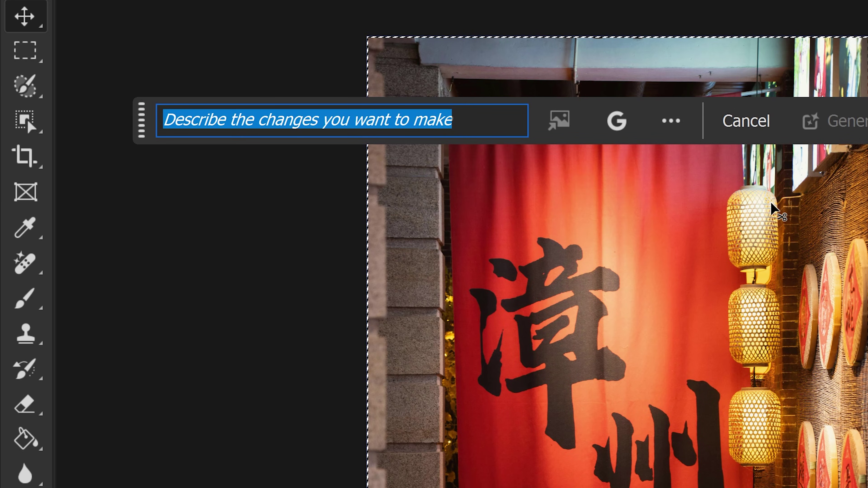
{"action": "key", "text": "ctrl+v"}
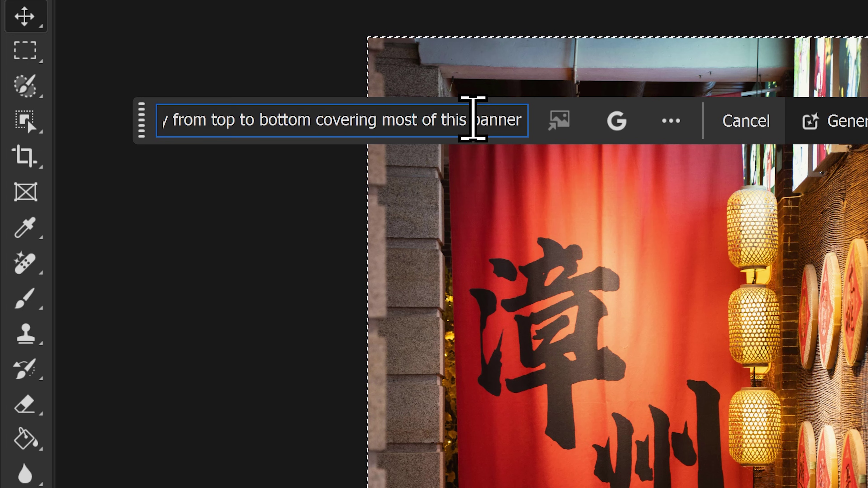
- Check the 火锅馆 prompt text, keep Gemini 3 as the model, and generate
{"action": "key", "text": "ctrl+a"}
{"action": "left_click", "coordinate": [492, 121]}
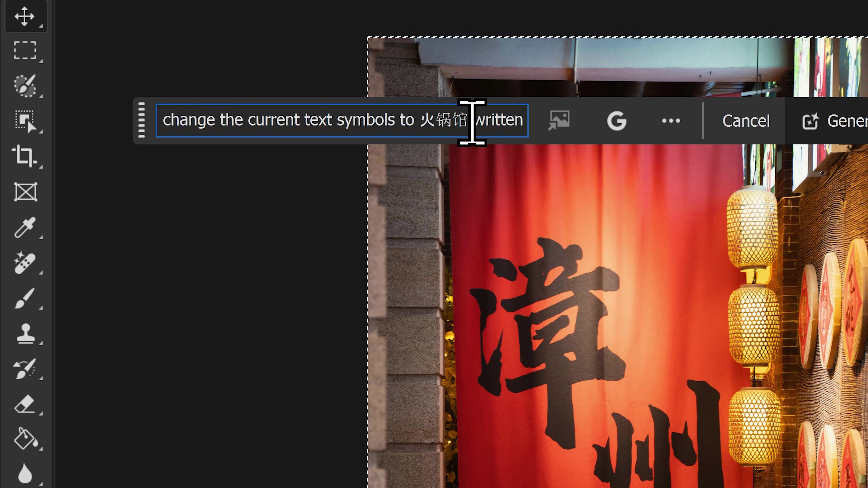
{"action": "left_click_drag", "start_coordinate": [467, 120], "coordinate": [419, 127]}
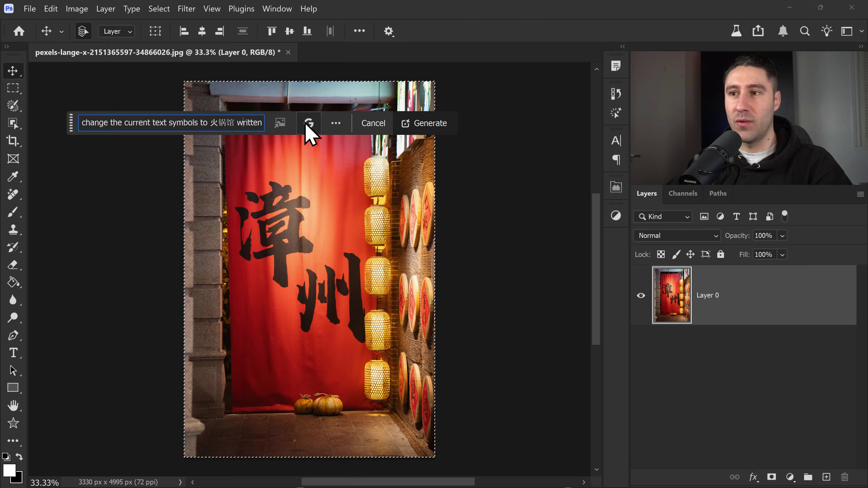
{"action": "left_click", "coordinate": [505, 122]}
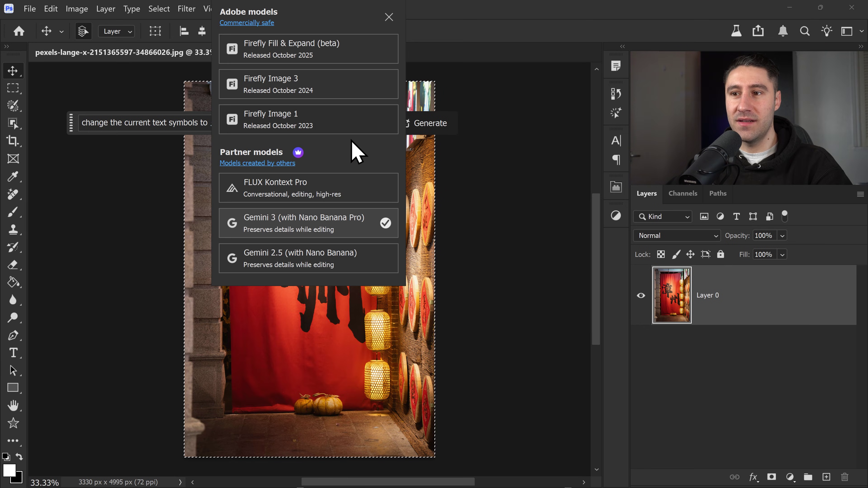
{"action": "left_click", "coordinate": [322, 236]}
{"action": "left_click", "coordinate": [430, 124]}
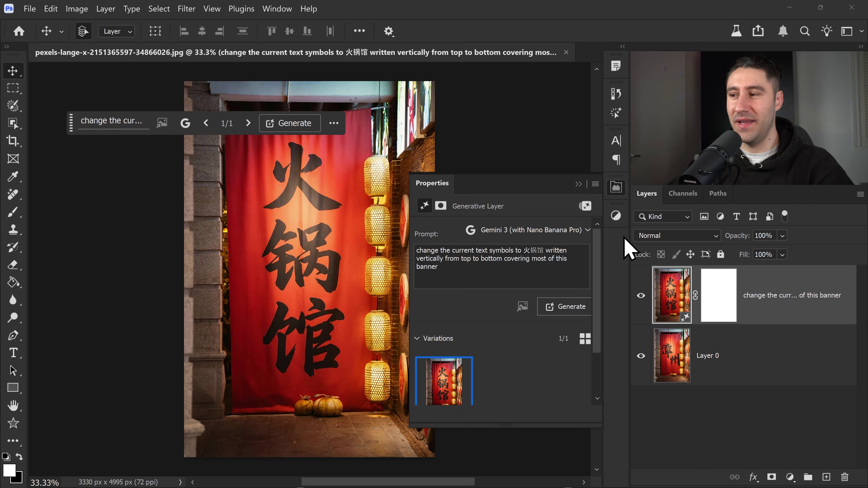
- Toggle the generative layer repeatedly to compare 火锅馆 against the original 漳州, leaving it visible
{"action": "left_click", "coordinate": [642, 297]}
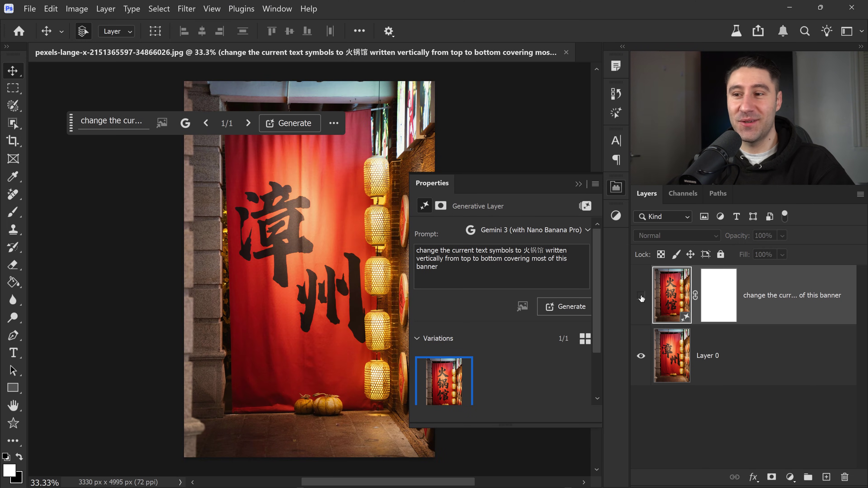
{"action": "left_click", "coordinate": [642, 297]}
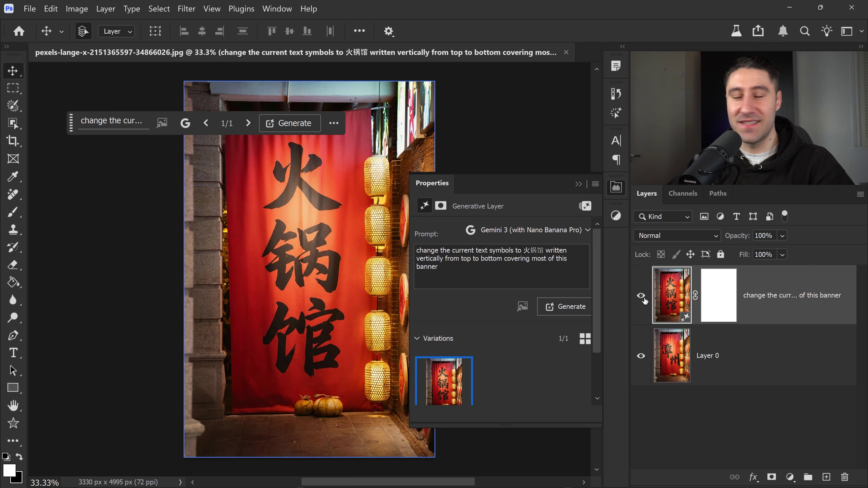
{"action": "left_click", "coordinate": [642, 297]}
{"action": "left_click", "coordinate": [642, 296]}
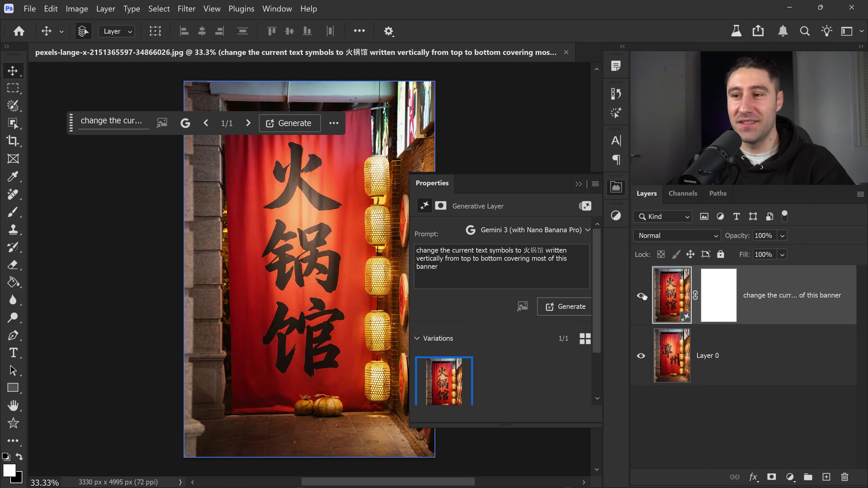
{"action": "left_click", "coordinate": [642, 296]}
{"action": "left_click", "coordinate": [642, 296]}
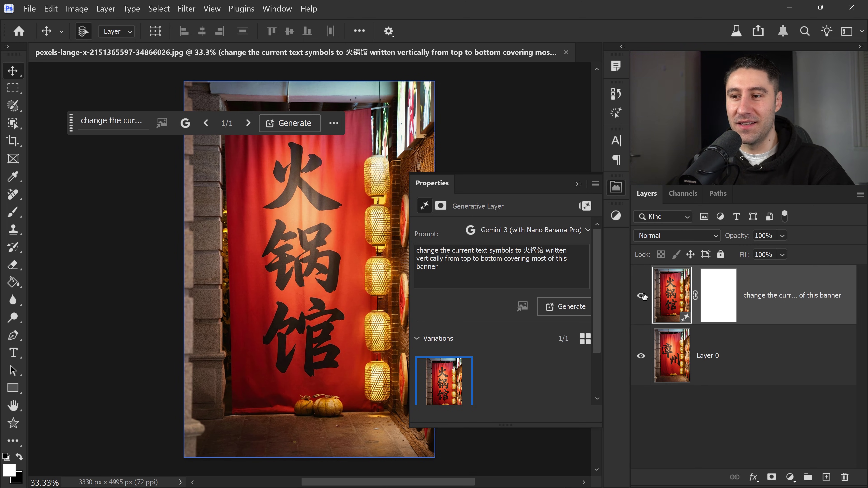